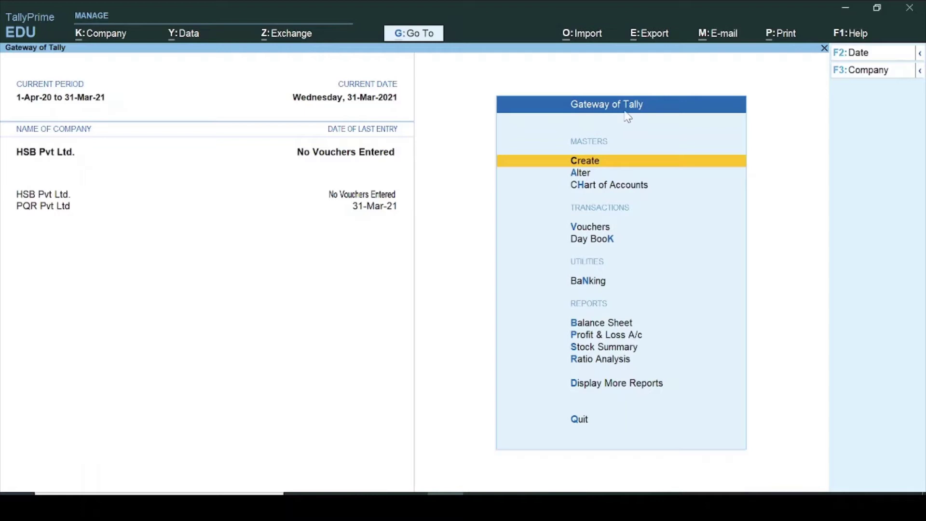
Open the multi-ledger creation screen from the Ledgers list in the Chart of Accounts.
{"action": "left_click", "coordinate": [606, 187]}
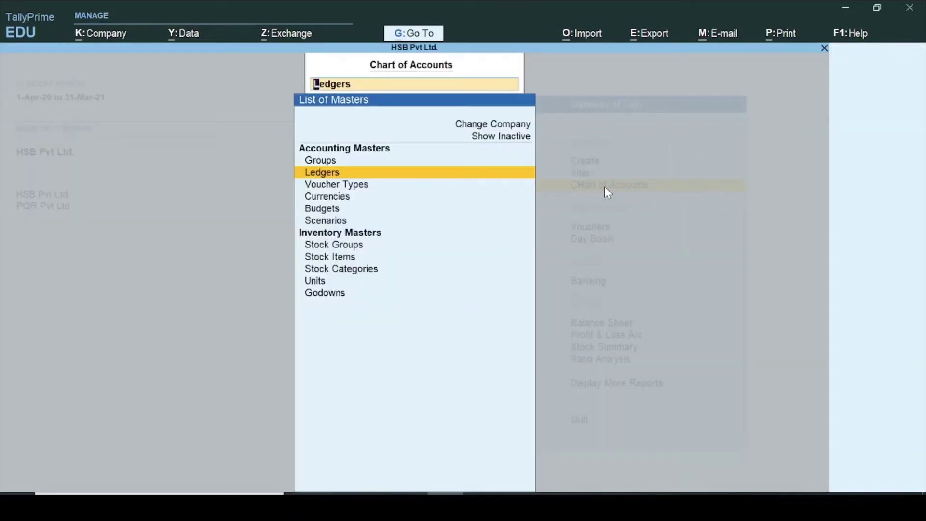
{"action": "key", "text": "Return"}
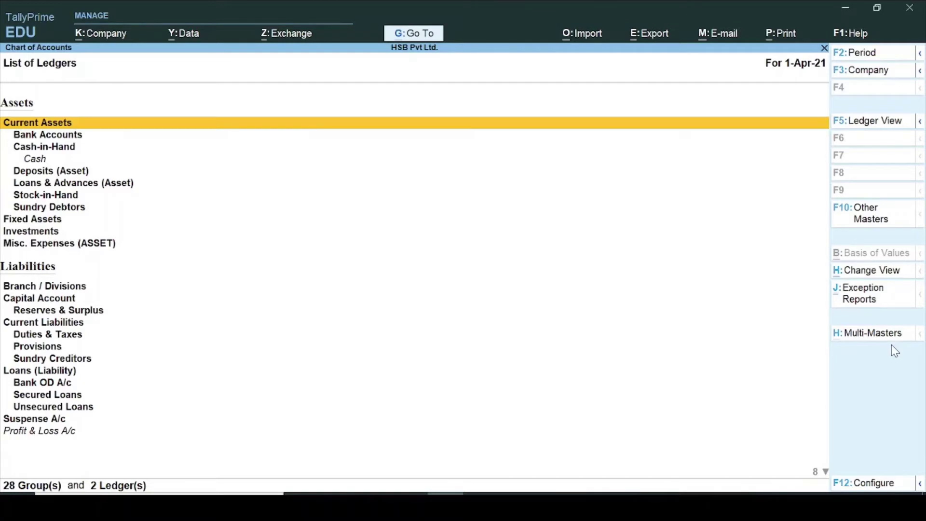
{"action": "key", "text": "alt+h"}
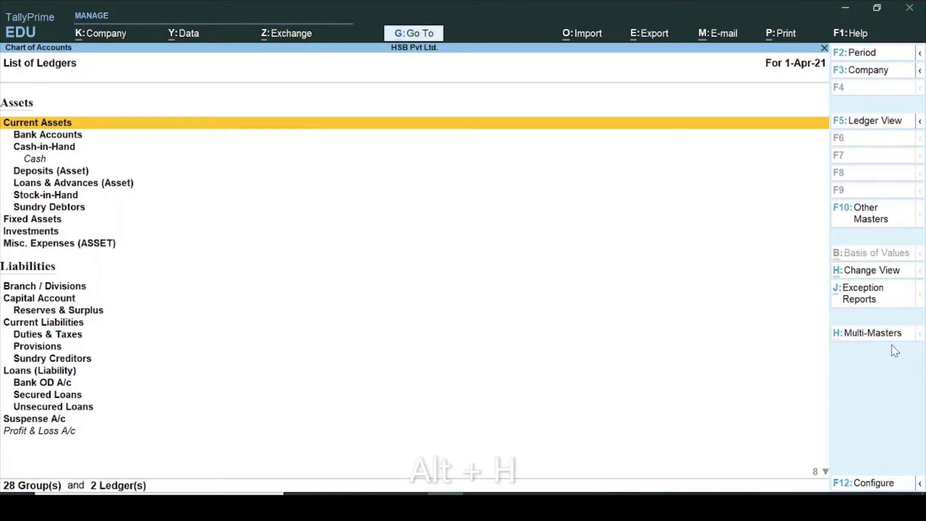
{"action": "key", "text": "alt+h"}
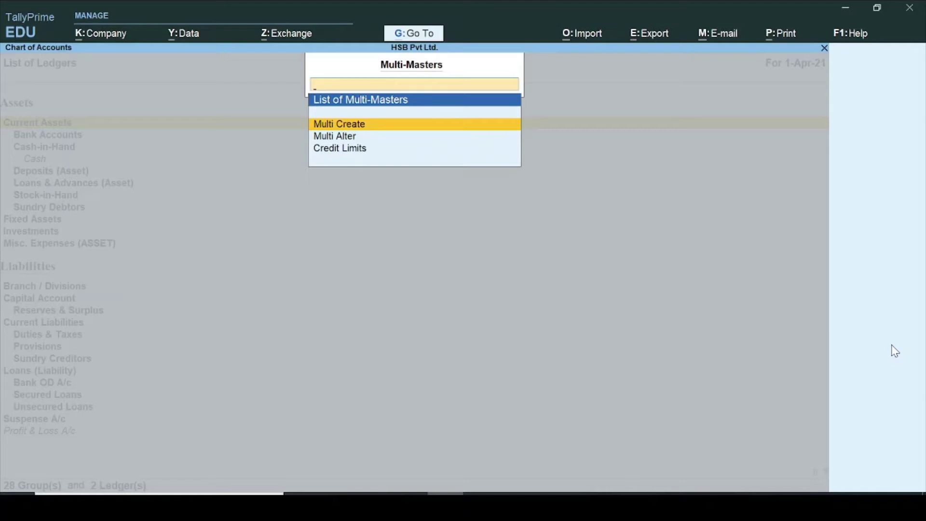
{"action": "key", "text": "Return"}
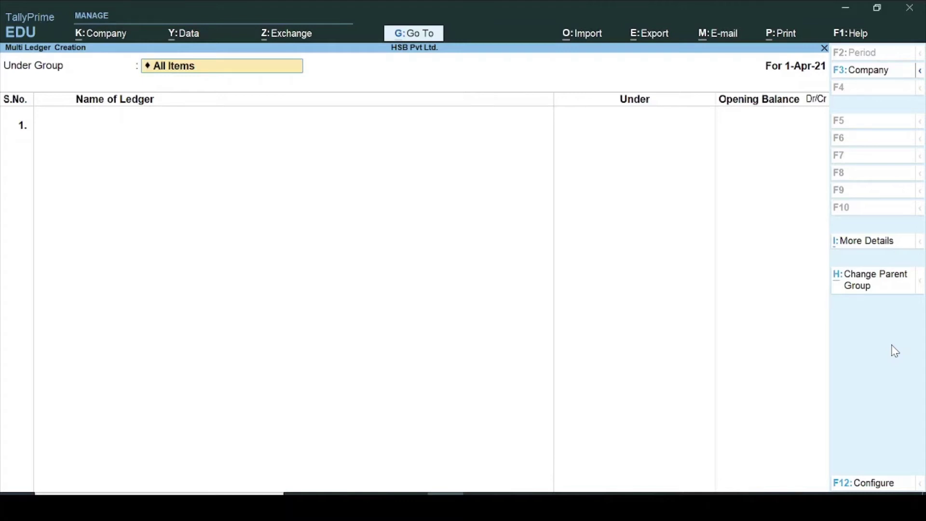
Set the parent group for the new ledgers to Indirect Expenses.
{"action": "type", "text": "I"}
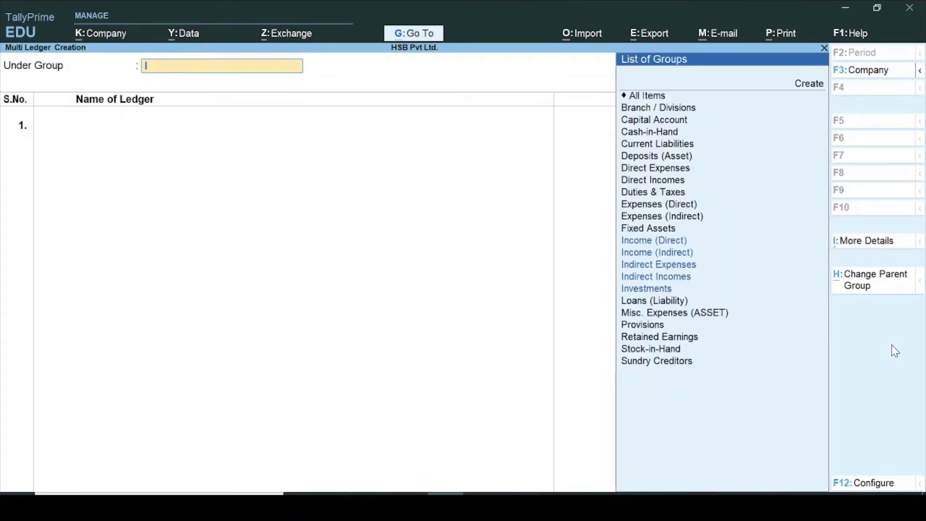
{"action": "key", "text": "Down"}
{"action": "key", "text": "Down"}
{"action": "key", "text": "Down"}
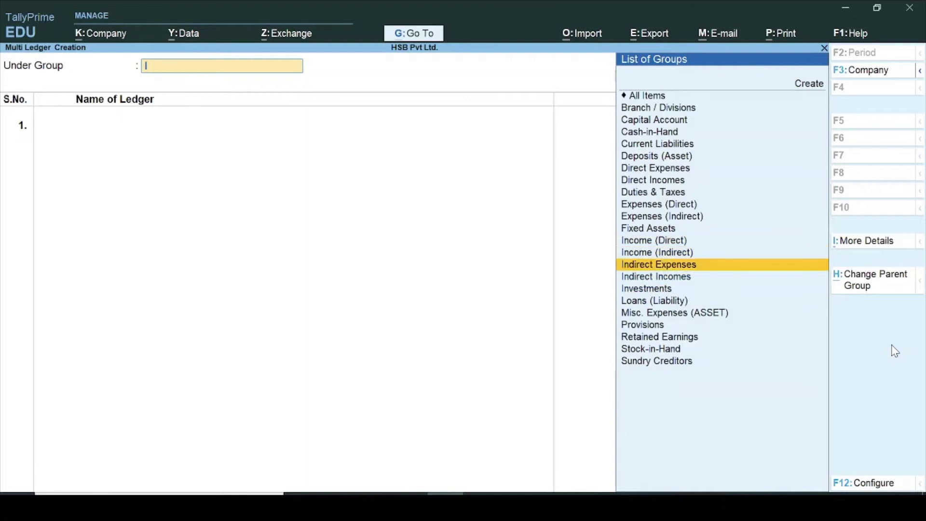
{"action": "key", "text": "Return"}
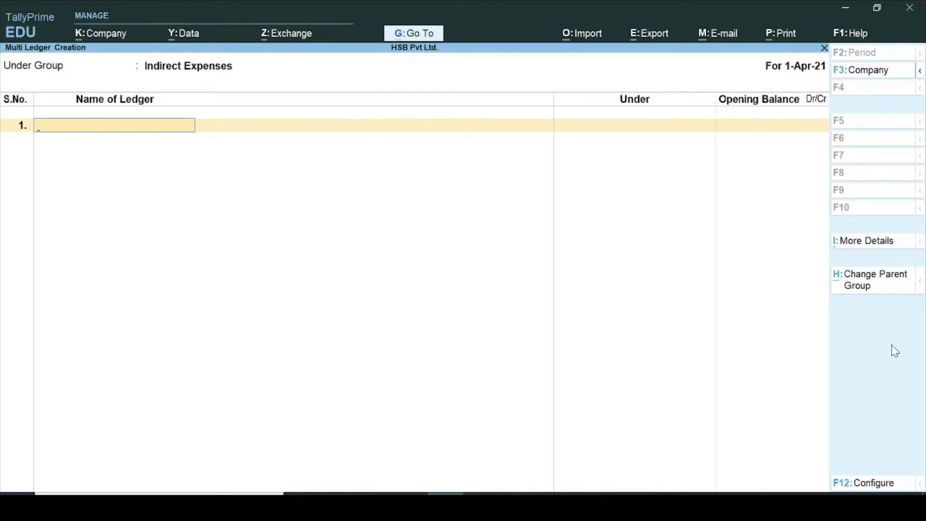
Enter Salary Expenses as the first ledger under Indirect Expenses.
{"action": "type", "text": "Salary Expe"}
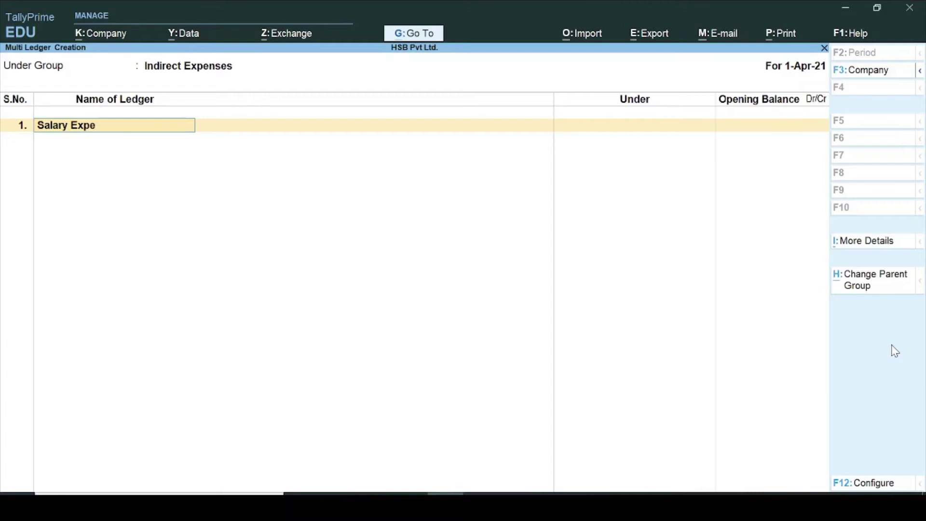
{"action": "type", "text": "nses"}
{"action": "key", "text": "Return"}
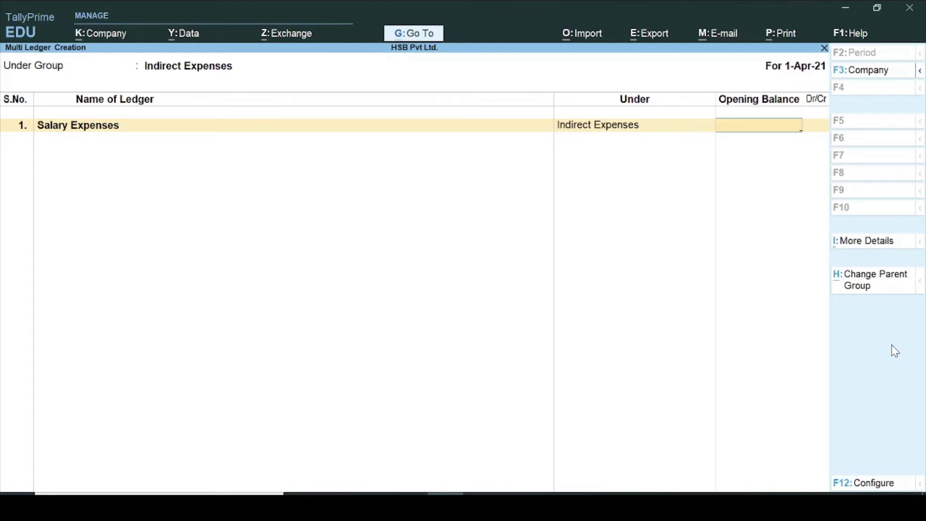
Copy Advertisement Expenses from the All types of Ledgers document in Word and add it as the second ledger in TallyPrime, without an opening balance.
{"action": "key", "text": "alt+Tab"}
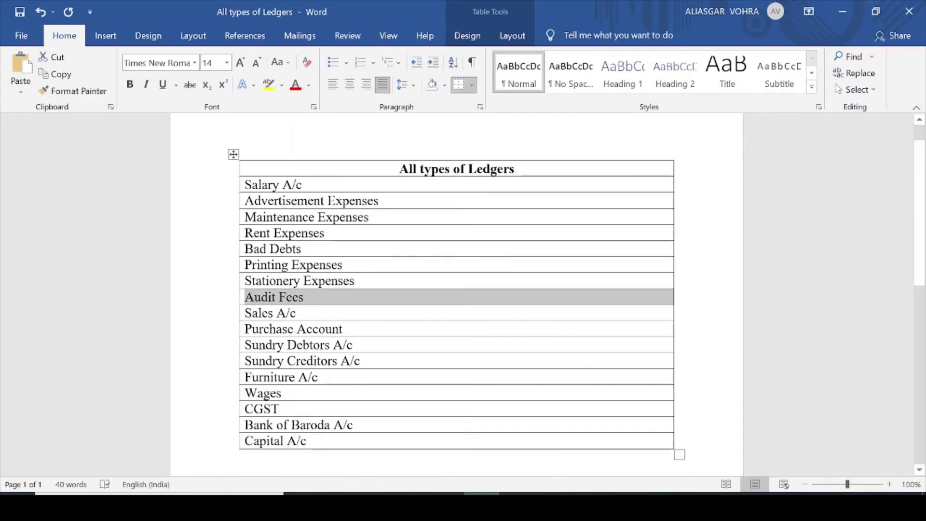
{"action": "left_click", "coordinate": [296, 185]}
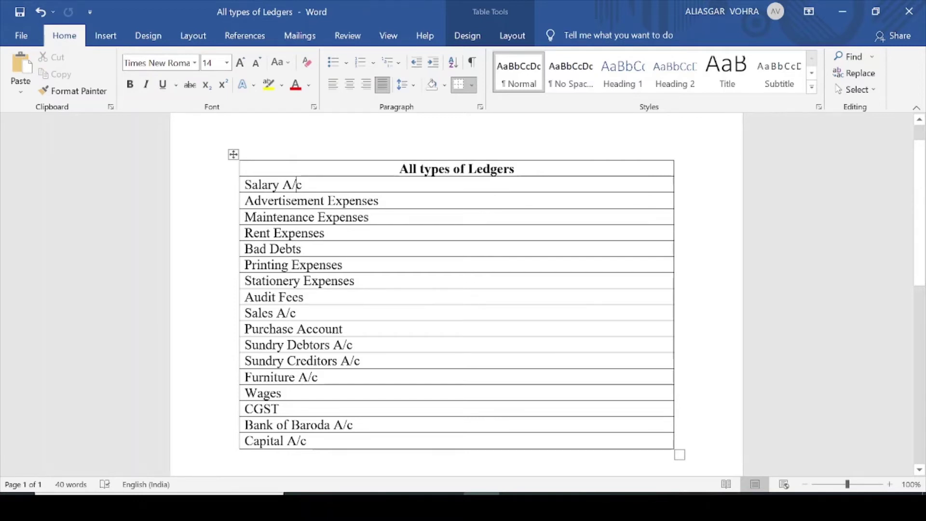
{"action": "left_click_drag", "start_coordinate": [245, 201], "coordinate": [379, 201]}
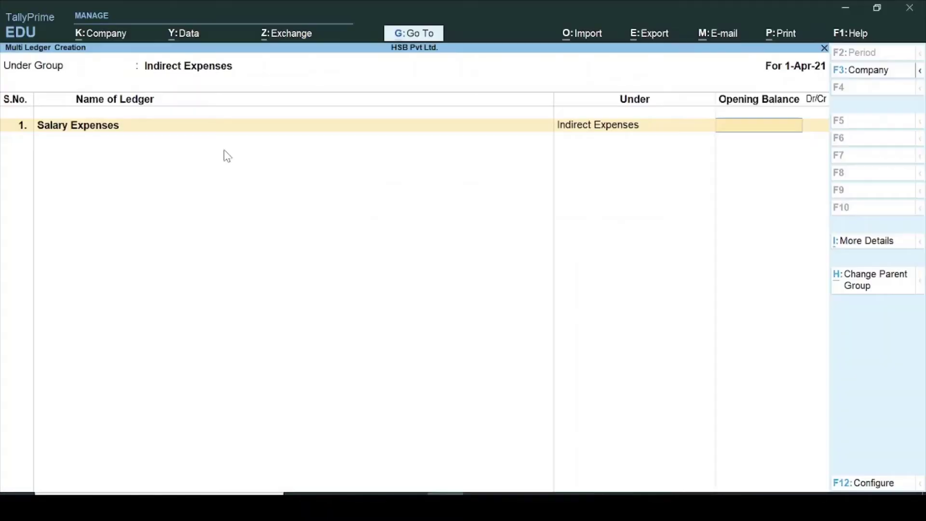
{"action": "key", "text": "Return"}
{"action": "key", "text": "ctrl+alt+v"}
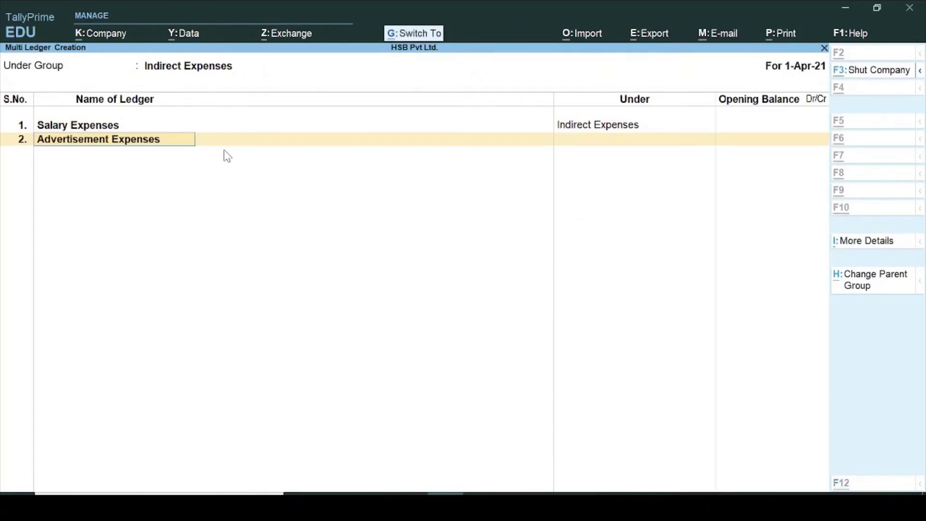
{"action": "key", "text": "Return"}
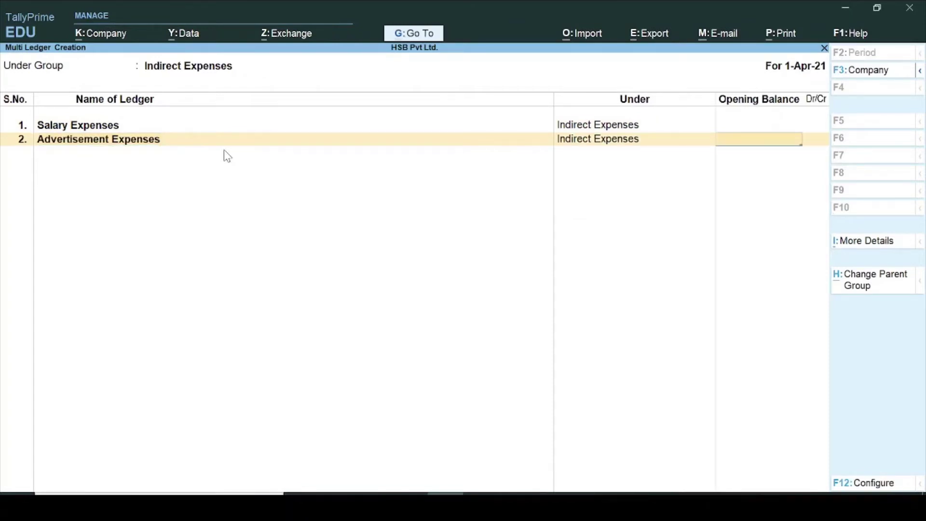
{"action": "key", "text": "Return"}
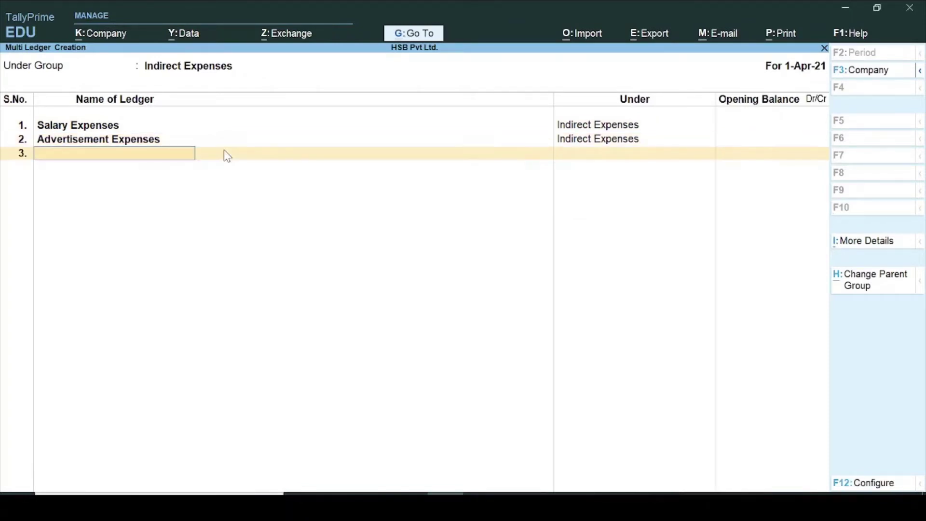
Copy Maintenance Expenses and Rent Expenses from the Word list and add them as the third and fourth ledgers in TallyPrime.
{"action": "key", "text": "alt+Tab"}
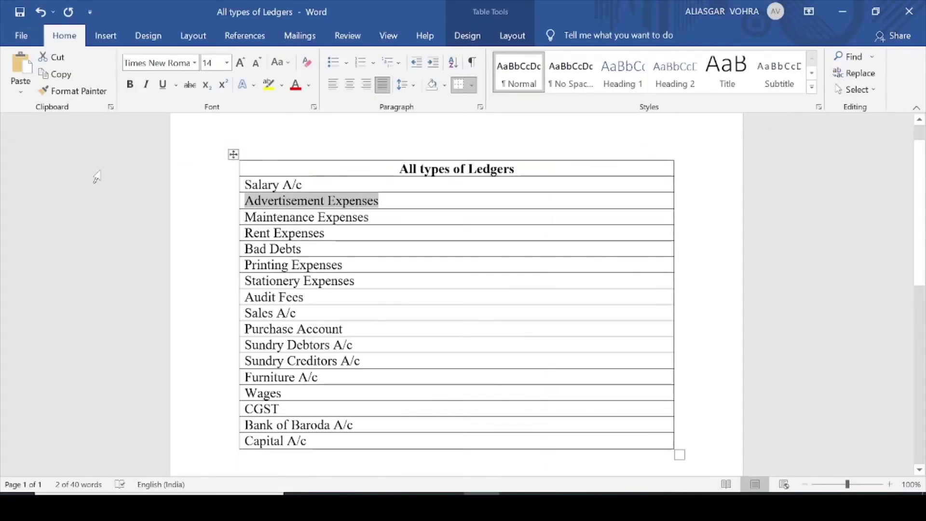
{"action": "left_click_drag", "start_coordinate": [245, 217], "coordinate": [369, 218]}
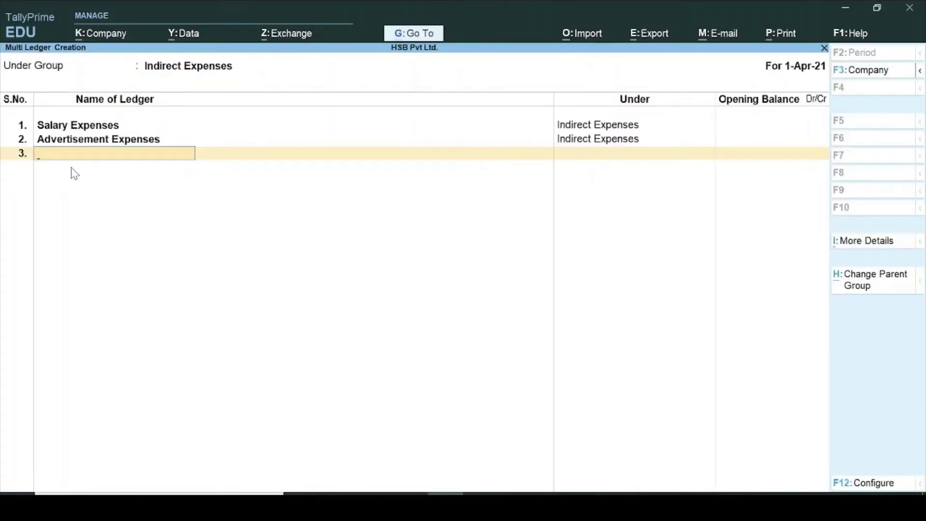
{"action": "key", "text": "ctrl+alt+v"}
{"action": "key", "text": "Return"}
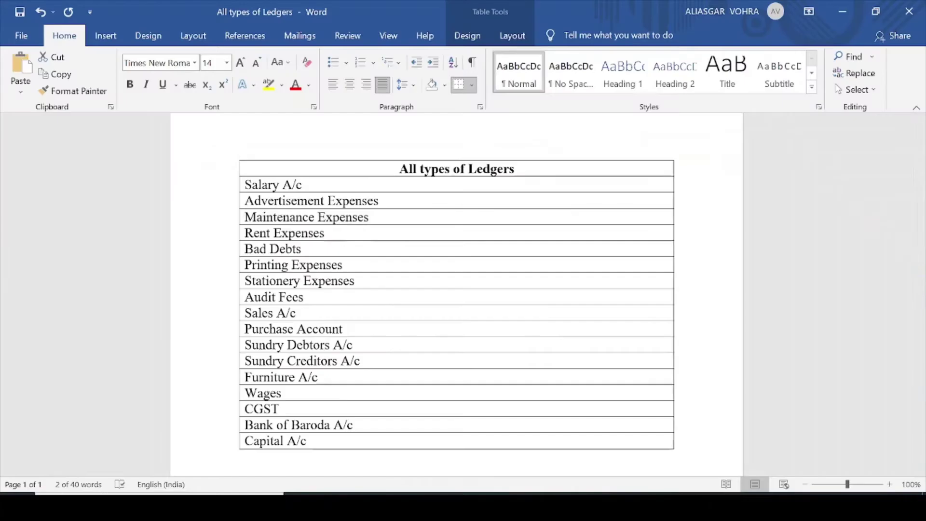
{"action": "left_click", "coordinate": [237, 233]}
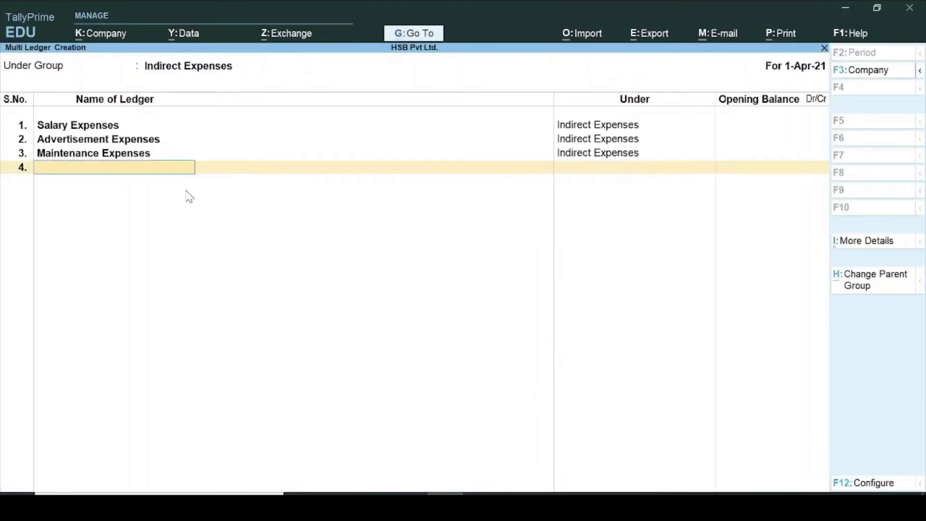
{"action": "key", "text": "ctrl+alt+v"}
{"action": "key", "text": "Return"}
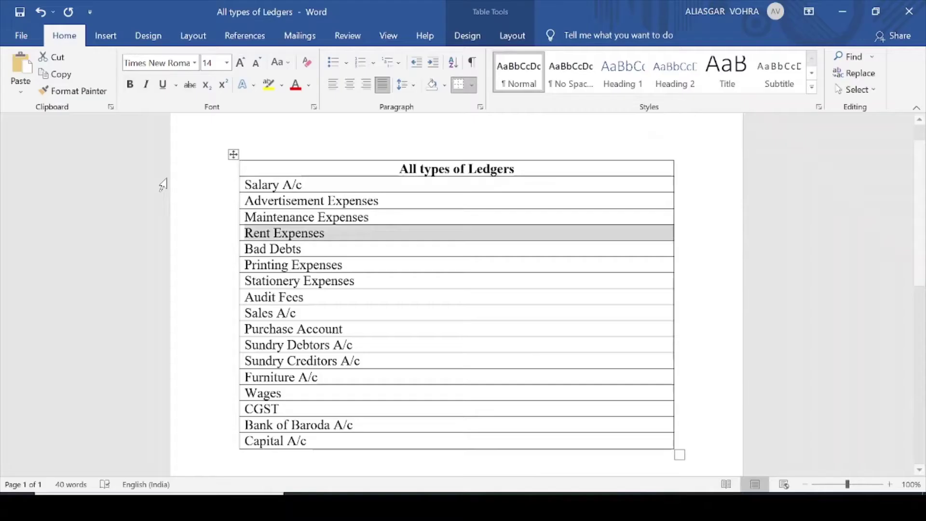
Copy Bad Debts and Printing Expenses from the Word list and add them as the fifth and sixth ledgers in TallyPrime.
{"action": "triple_click", "coordinate": [283, 255]}
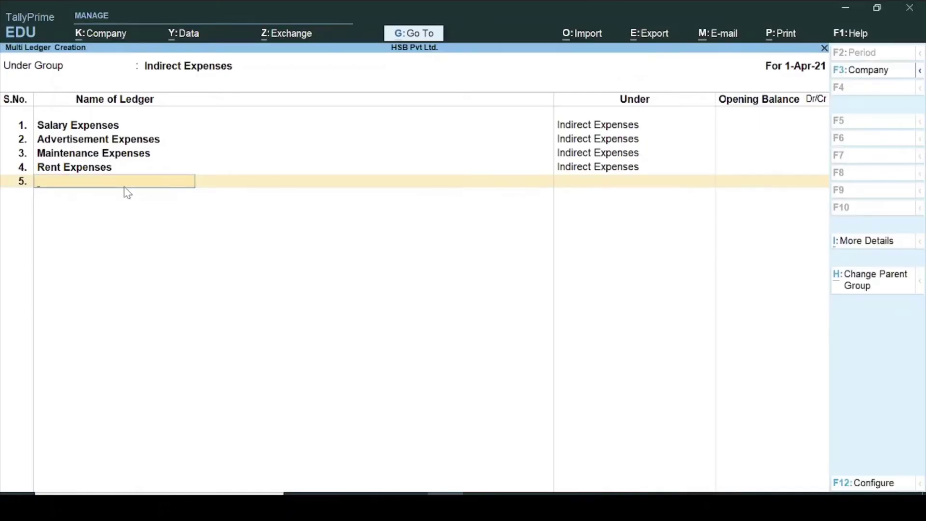
{"action": "key", "text": "ctrl+alt+v"}
{"action": "key", "text": "Return"}
{"action": "key", "text": "Return"}
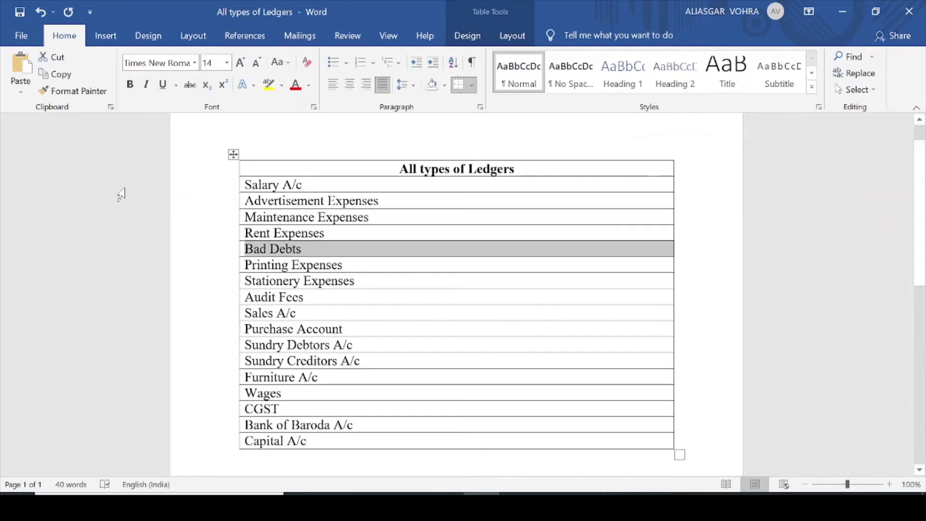
{"action": "triple_click", "coordinate": [299, 264]}
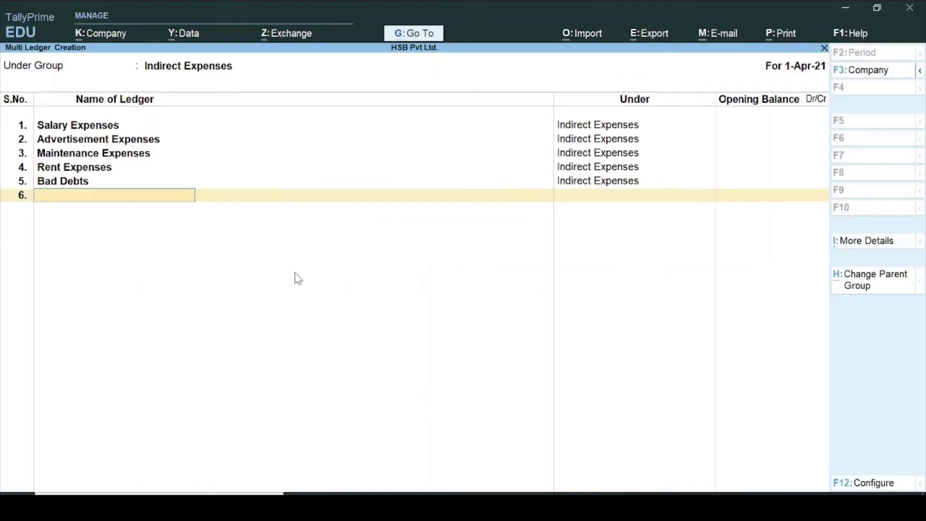
{"action": "key", "text": "ctrl+alt+v"}
{"action": "key", "text": "Return"}
{"action": "key", "text": "Return"}
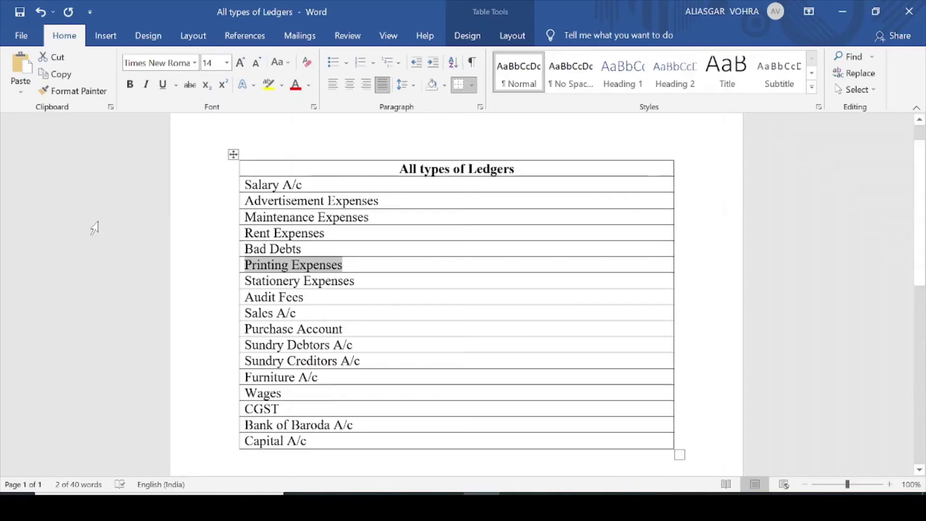
Copy Stationery Expenses and Audit Fees from the Word list and add them as the seventh and eighth ledgers in TallyPrime.
{"action": "triple_click", "coordinate": [253, 280]}
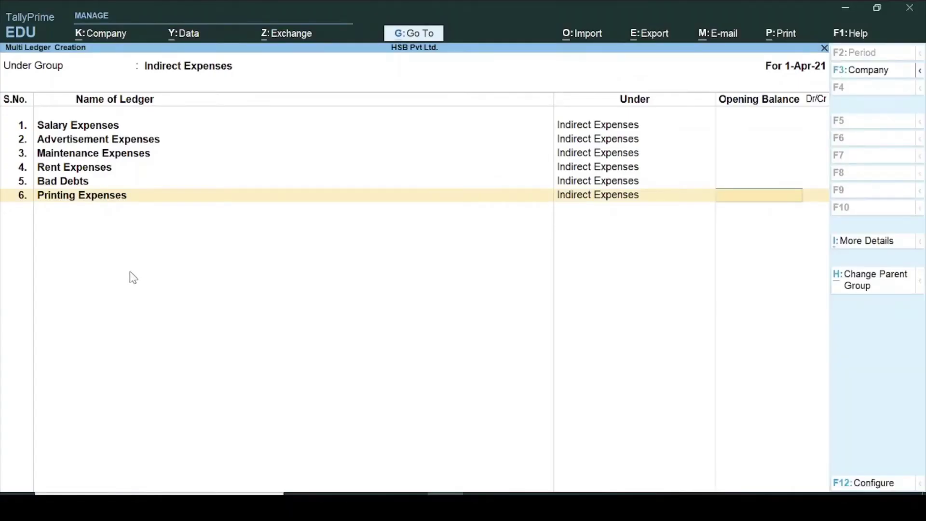
{"action": "key", "text": "Return"}
{"action": "key", "text": "ctrl+alt+v"}
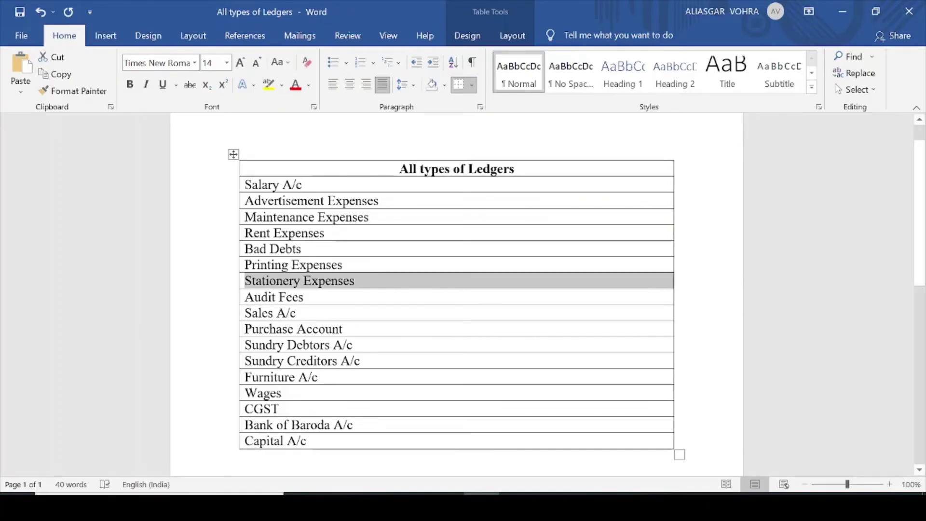
{"action": "triple_click", "coordinate": [274, 297]}
{"action": "key", "text": "ctrl+c"}
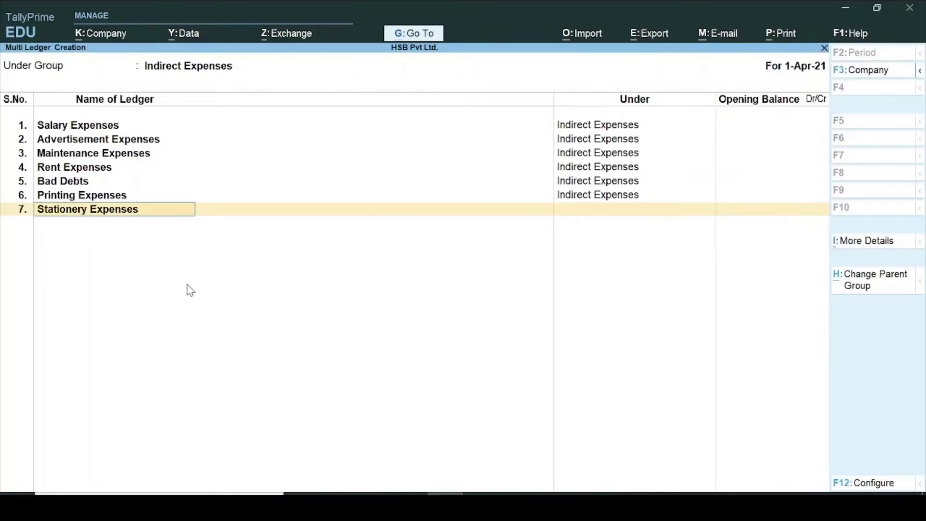
{"action": "key", "text": "Return"}
{"action": "key", "text": "Return"}
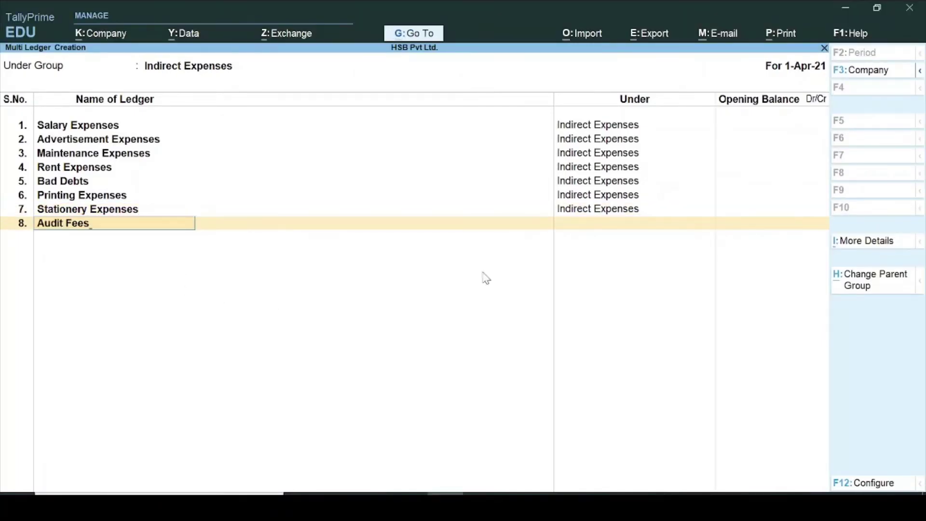
{"action": "key", "text": "Return"}
{"action": "key", "text": "Return"}
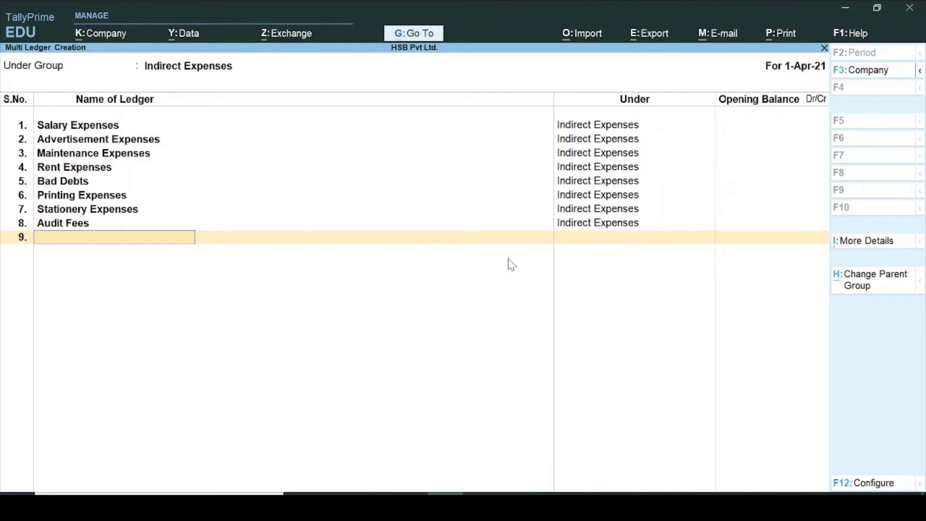
Accept the multi-ledger entry to save all eight Indirect Expenses ledgers.
{"action": "key", "text": "ctrl+a"}
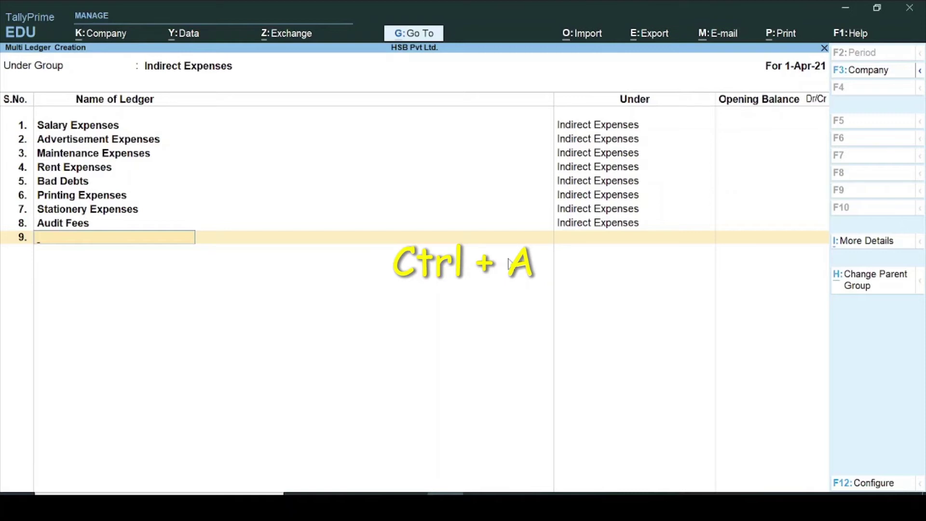
{"action": "key", "text": "Return"}
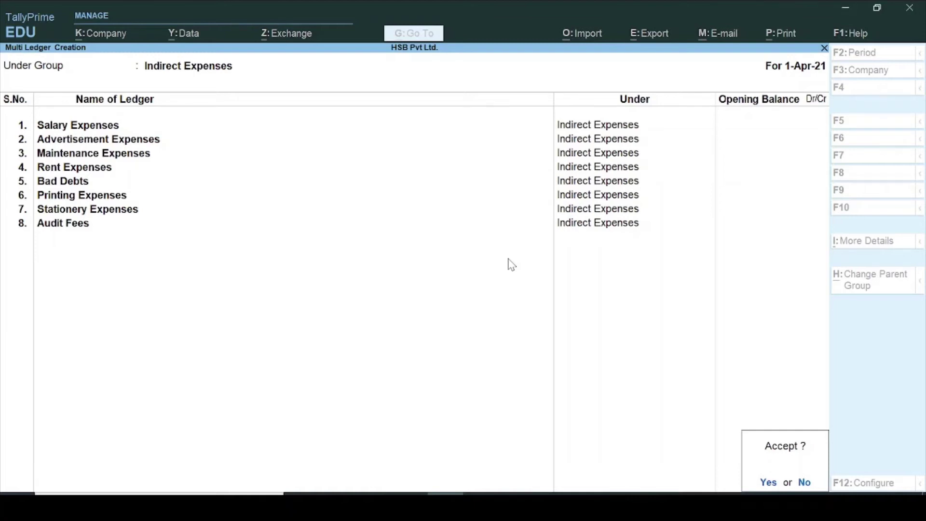
{"action": "key", "text": "y"}
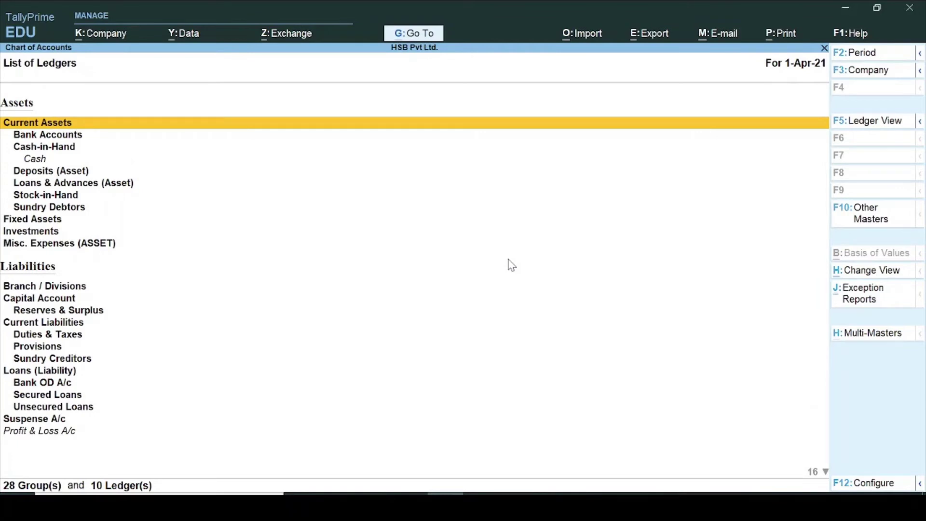
Review the list of ledgers available for alteration to check the newly created Indirect Expenses ledgers.
{"action": "key", "text": "Escape"}
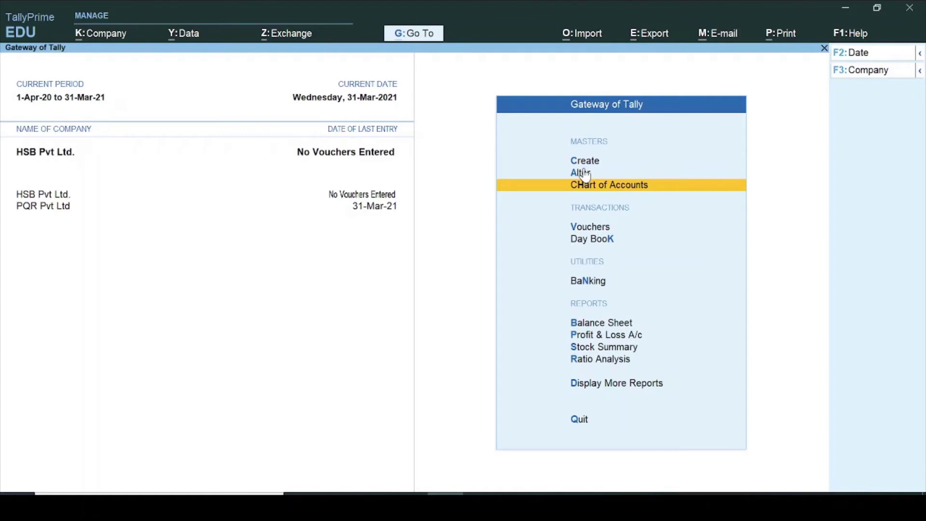
{"action": "left_click", "coordinate": [584, 171]}
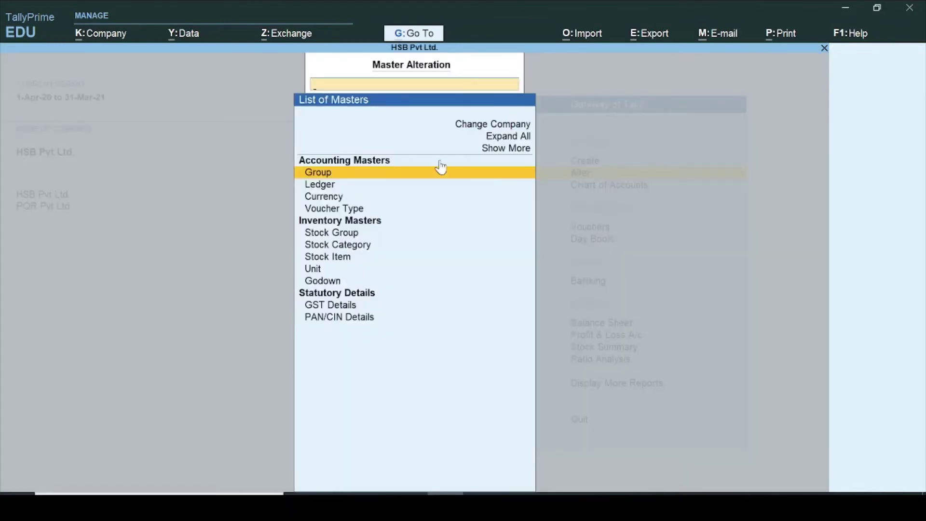
{"action": "left_click", "coordinate": [326, 186]}
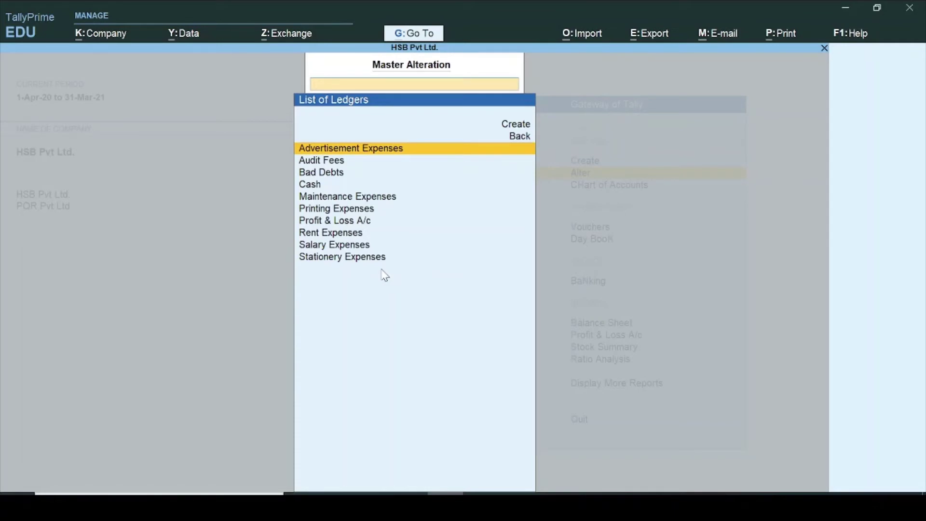
{"action": "key", "text": "Escape"}
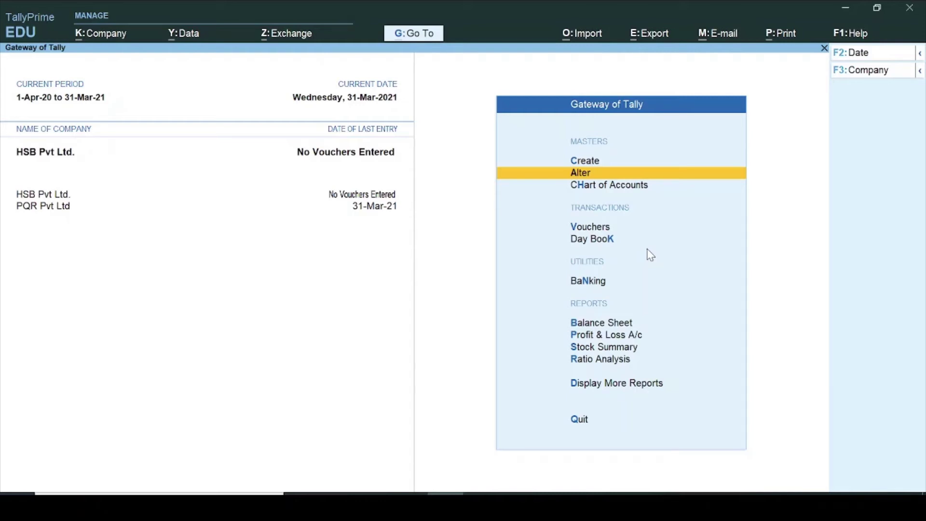
Start a multi-ledger creation from the Chart of Accounts ledger list, with All Items as the group.
{"action": "key", "text": "Down"}
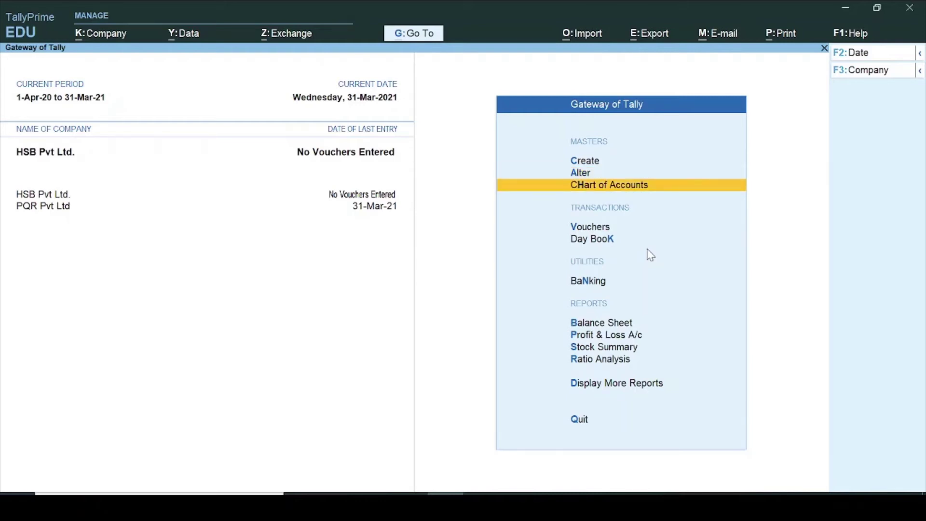
{"action": "key", "text": "Return"}
{"action": "key", "text": "Return"}
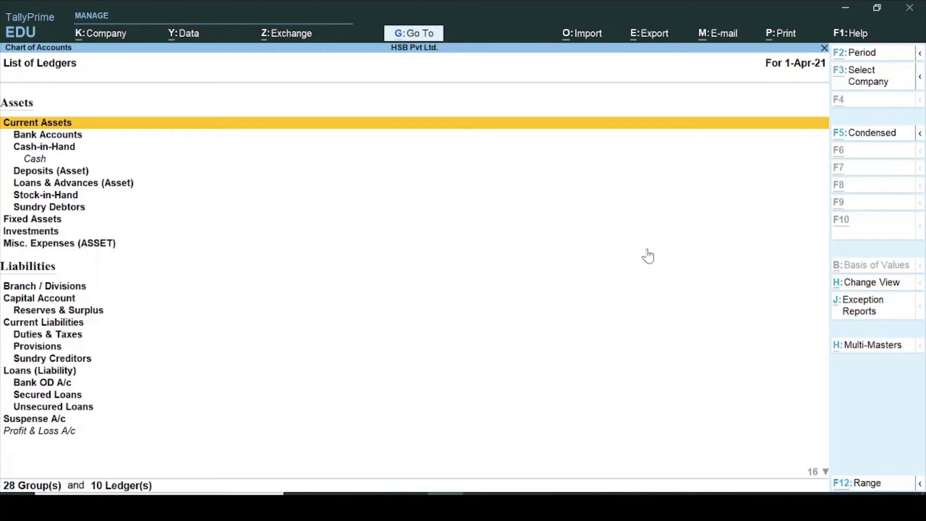
{"action": "key", "text": "ctrl+h"}
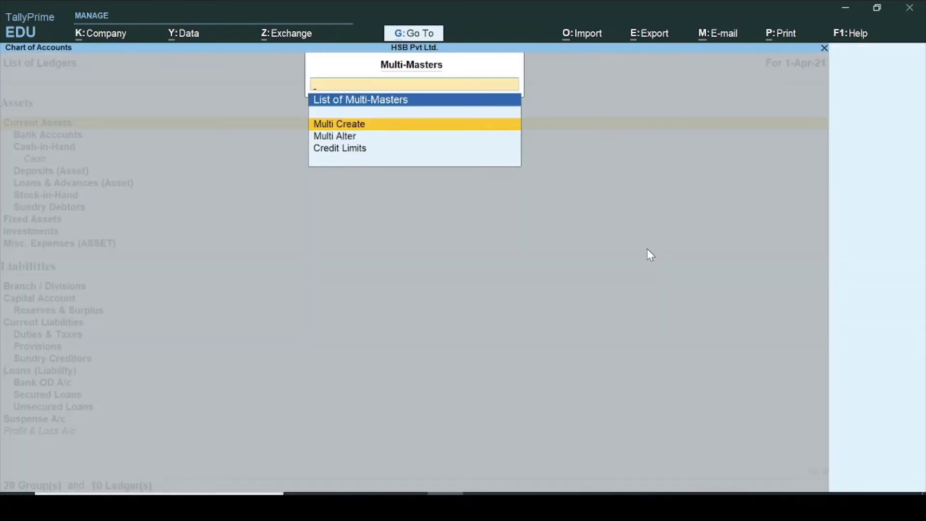
{"action": "key", "text": "Return"}
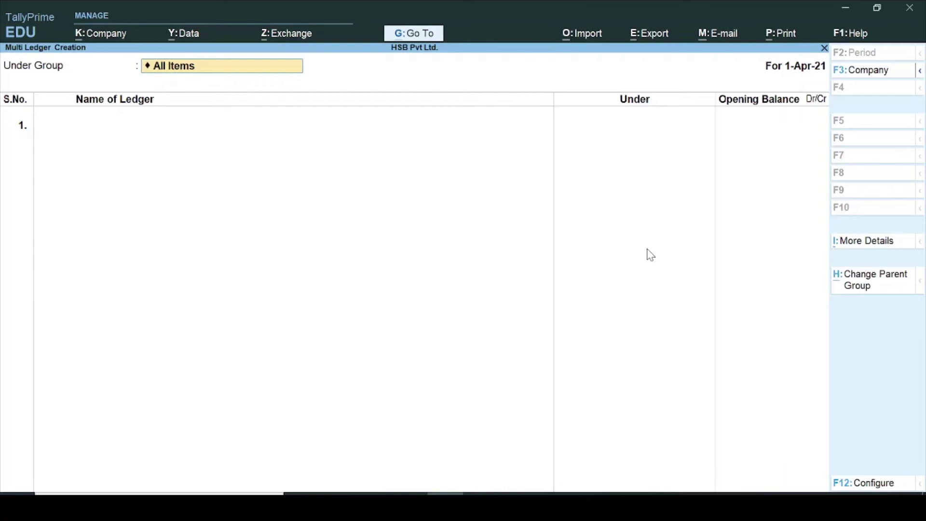
{"action": "key", "text": "Return"}
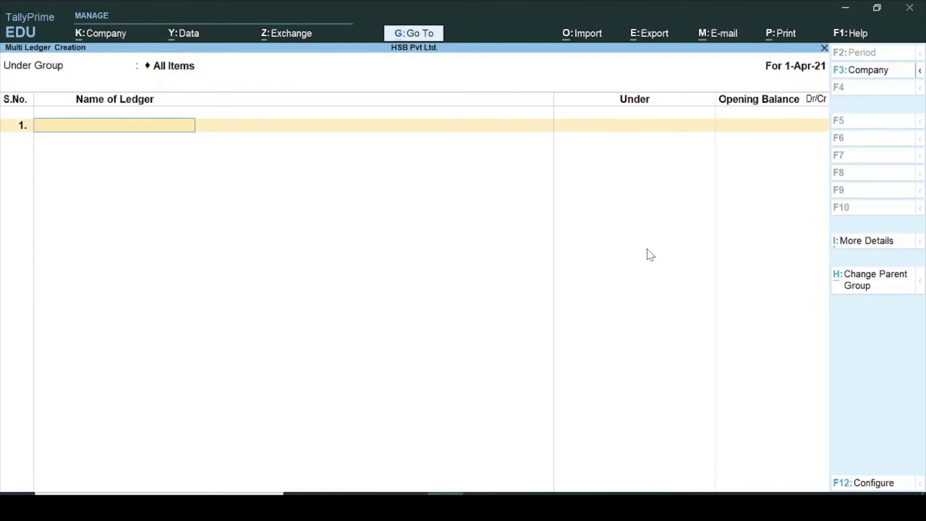
Copy Sales A/c from the Word list and enter it as the first ledger name in TallyPrime.
{"action": "key", "text": "alt+Tab"}
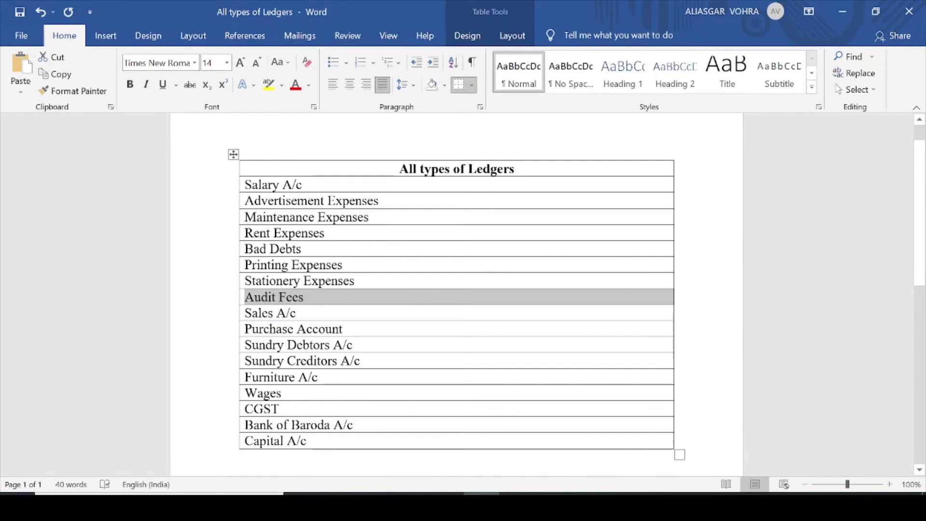
{"action": "left_click", "coordinate": [243, 314]}
{"action": "left_click_drag", "start_coordinate": [245, 314], "coordinate": [292, 311]}
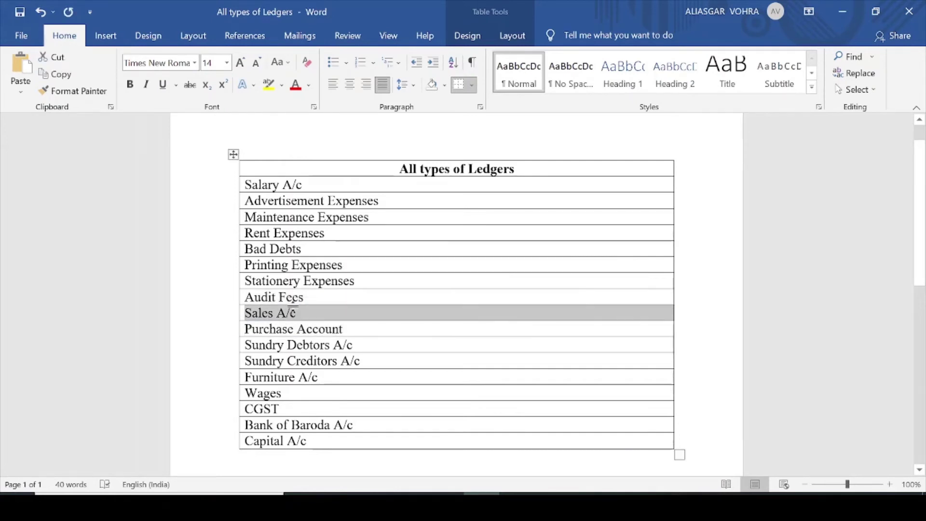
{"action": "key", "text": "ctrl+c"}
{"action": "key", "text": "alt+Tab"}
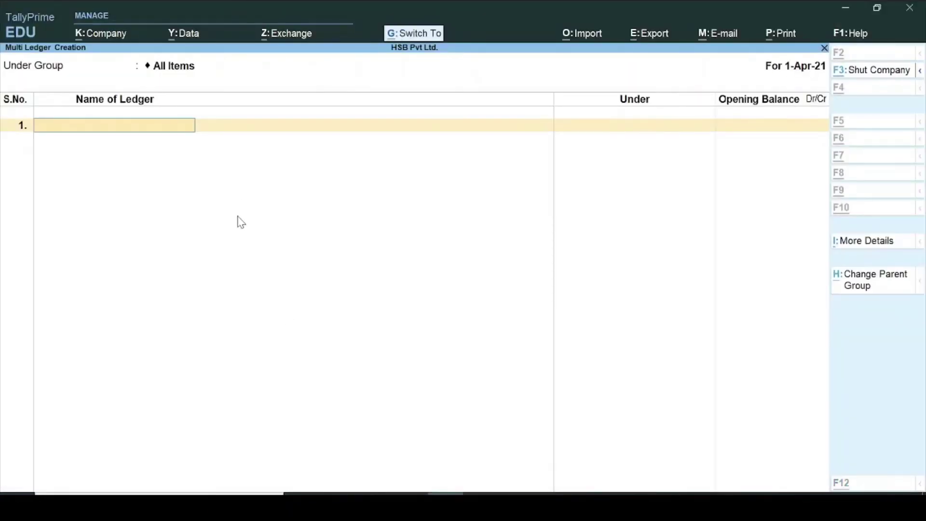
{"action": "key", "text": "ctrl+alt+v"}
{"action": "key", "text": "Return"}
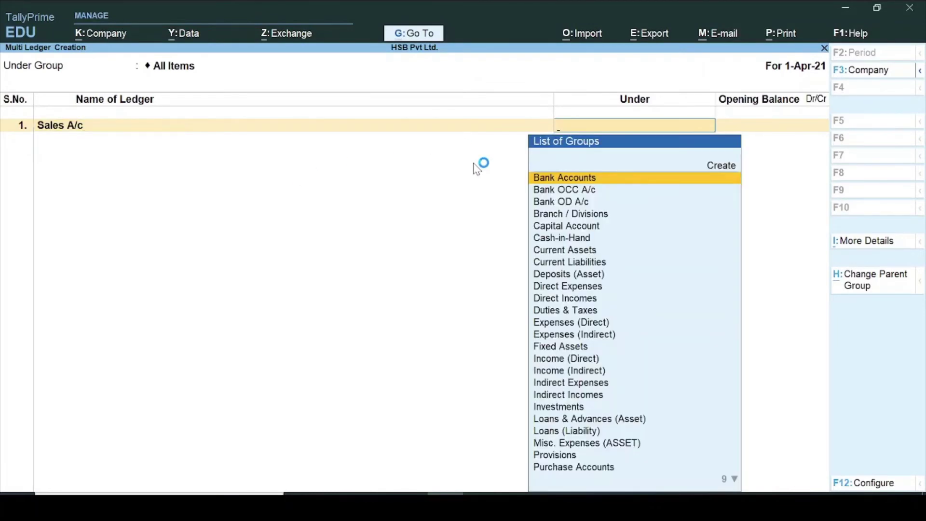
Place the Sales A/c ledger under Sales Accounts with an opening balance of 5,00,000 Cr.
{"action": "type", "text": "S"}
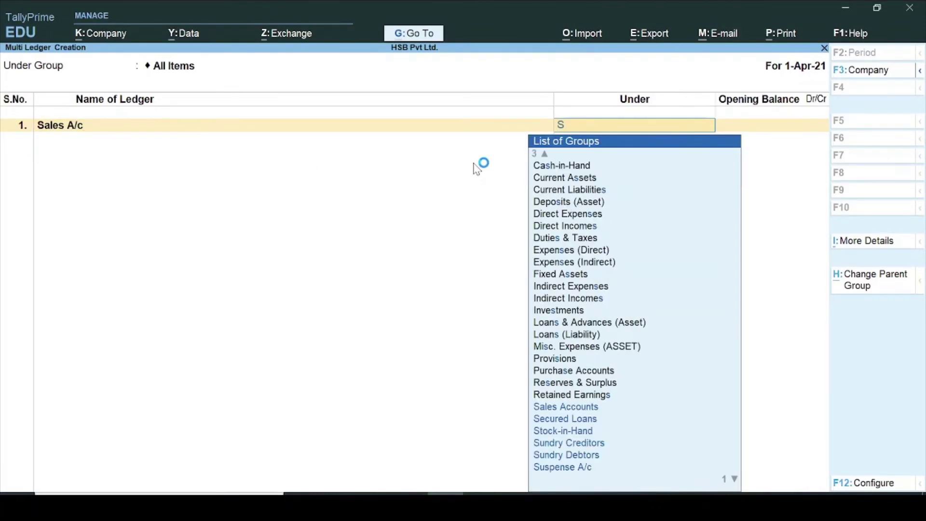
{"action": "type", "text": "a"}
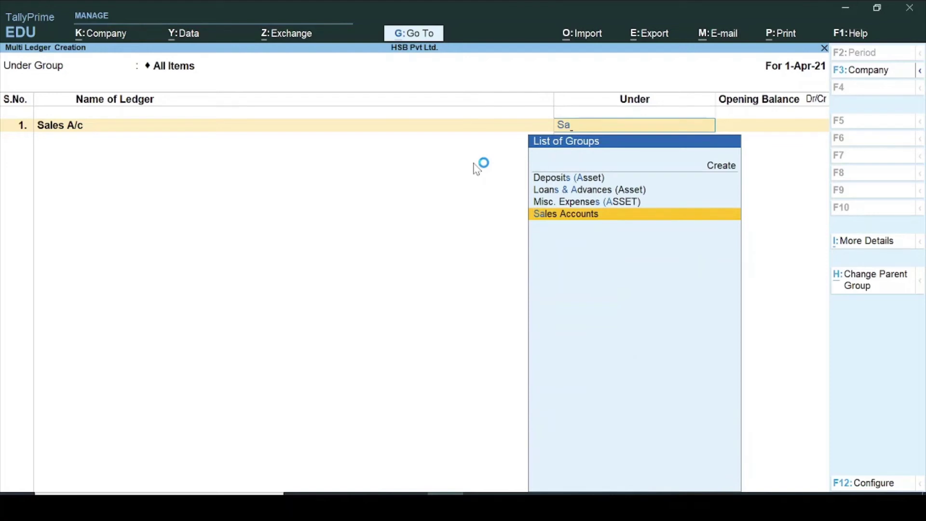
{"action": "key", "text": "Return"}
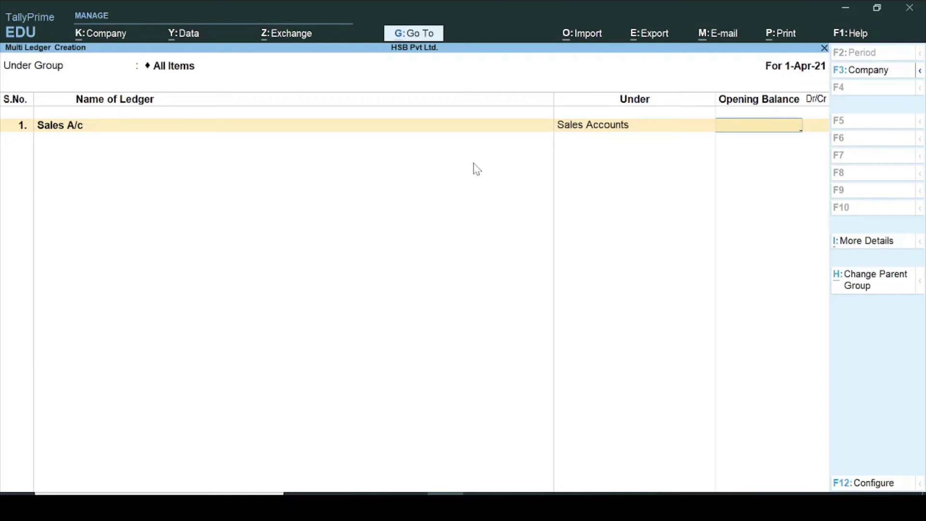
{"action": "type", "text": "500000"}
{"action": "key", "text": "Return"}
{"action": "key", "text": "Return"}
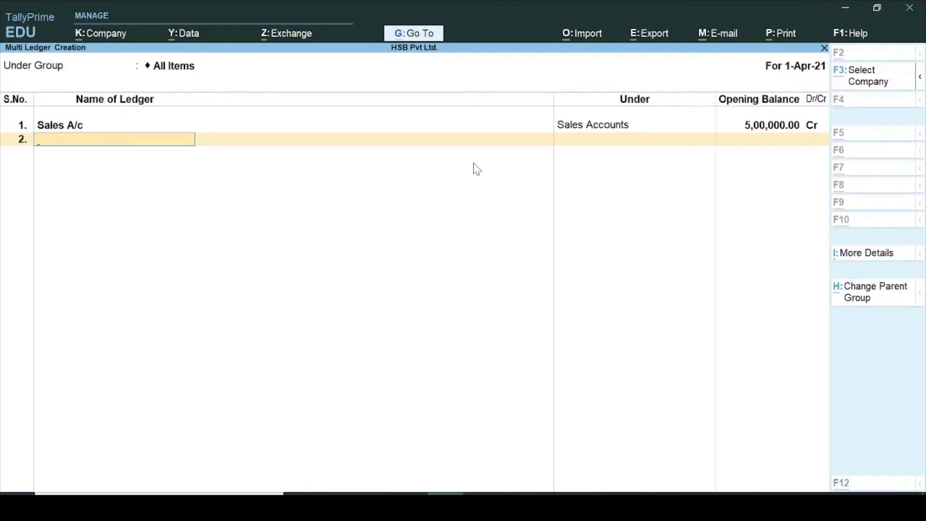
Copy Purchase Account from the Word list and add it in TallyPrime as the second ledger under Purchase Accounts.
{"action": "key", "text": "alt+Tab"}
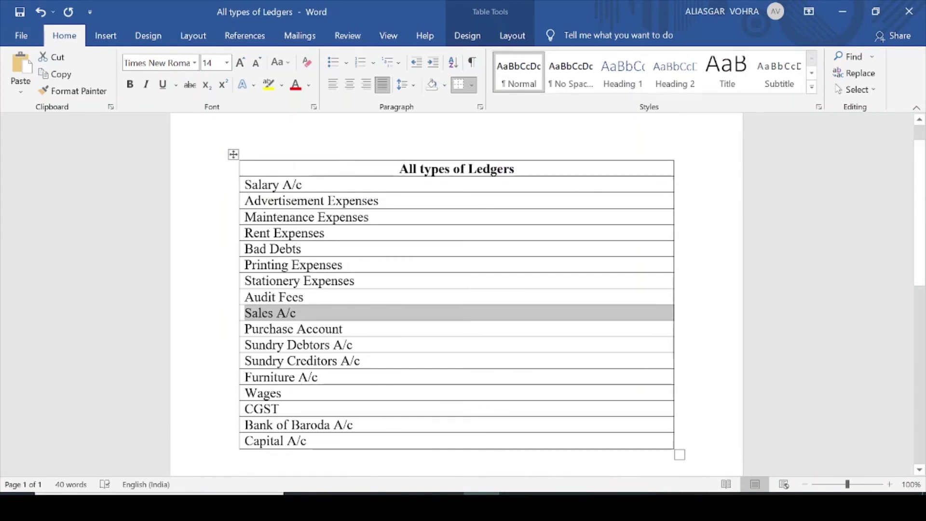
{"action": "left_click_drag", "start_coordinate": [242, 331], "coordinate": [315, 330]}
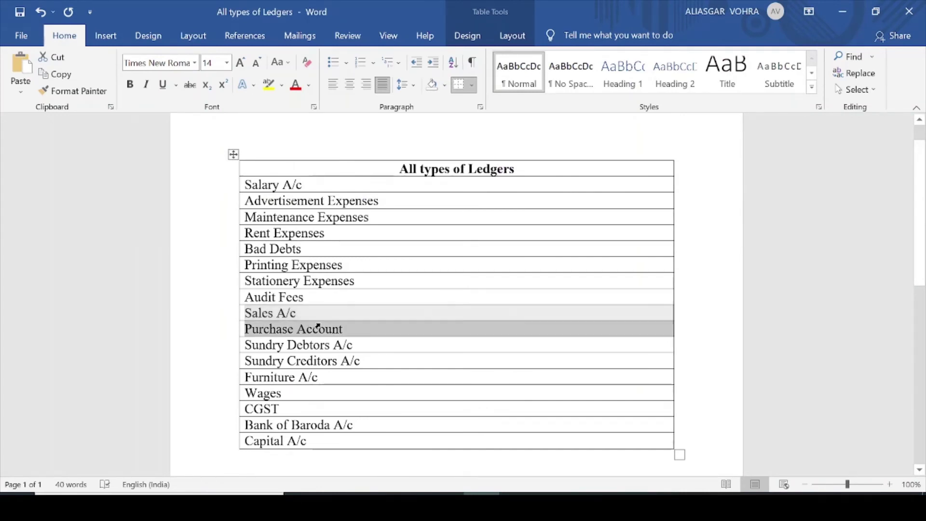
{"action": "key", "text": "alt+Tab"}
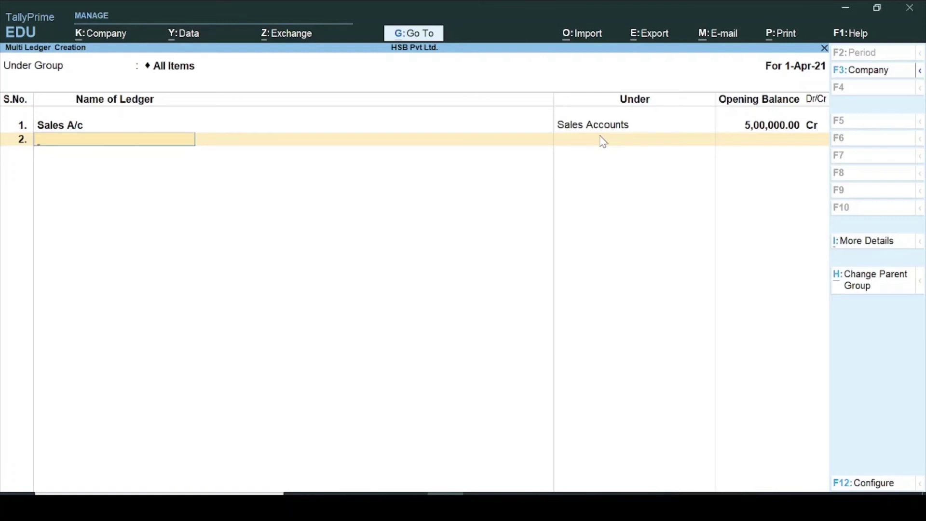
{"action": "type", "text": "Purchase Account"}
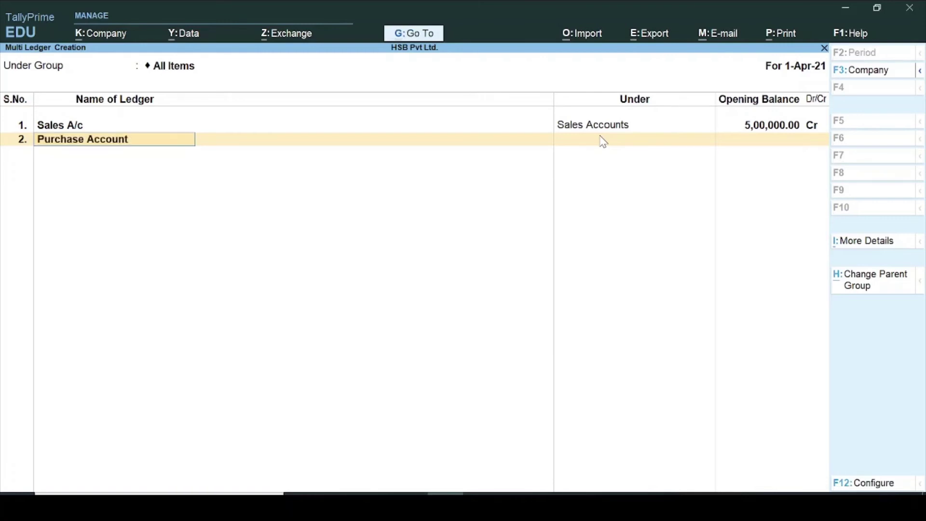
{"action": "key", "text": "Return"}
{"action": "type", "text": "Pur"}
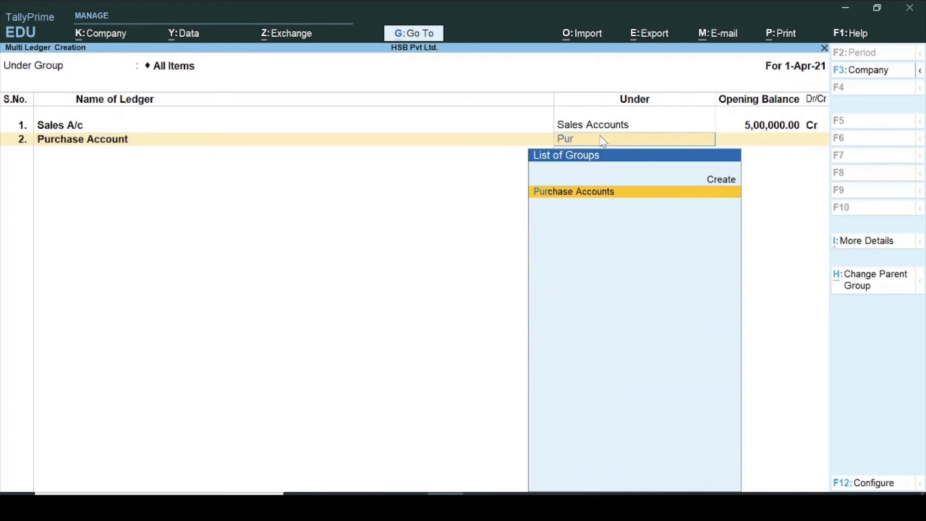
{"action": "key", "text": "Return"}
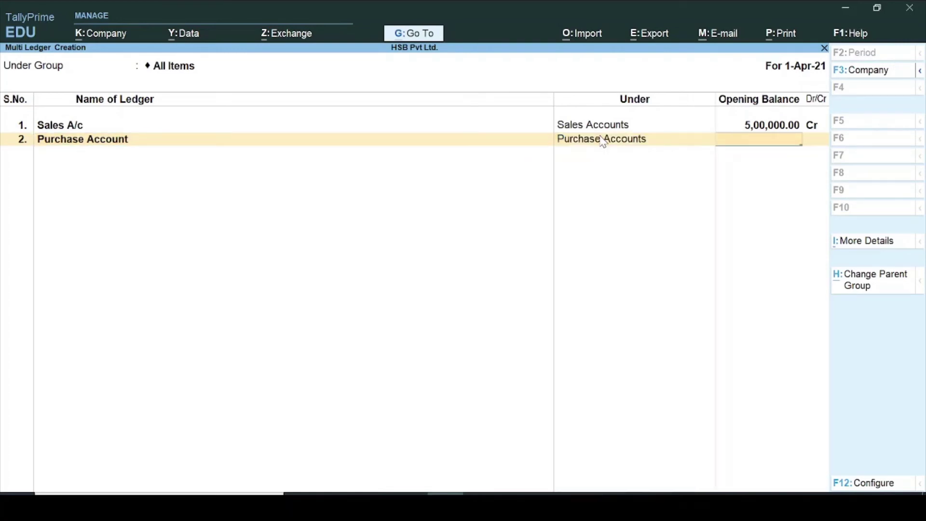
Set the Purchase Account ledger's opening balance to 4,00,000 Dr.
{"action": "key", "text": "Return"}
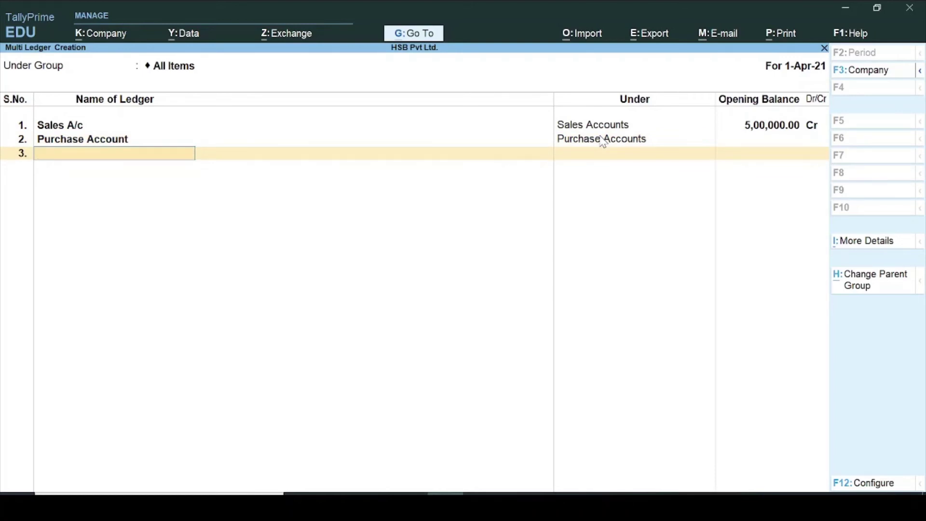
{"action": "key", "text": "BackSpace"}
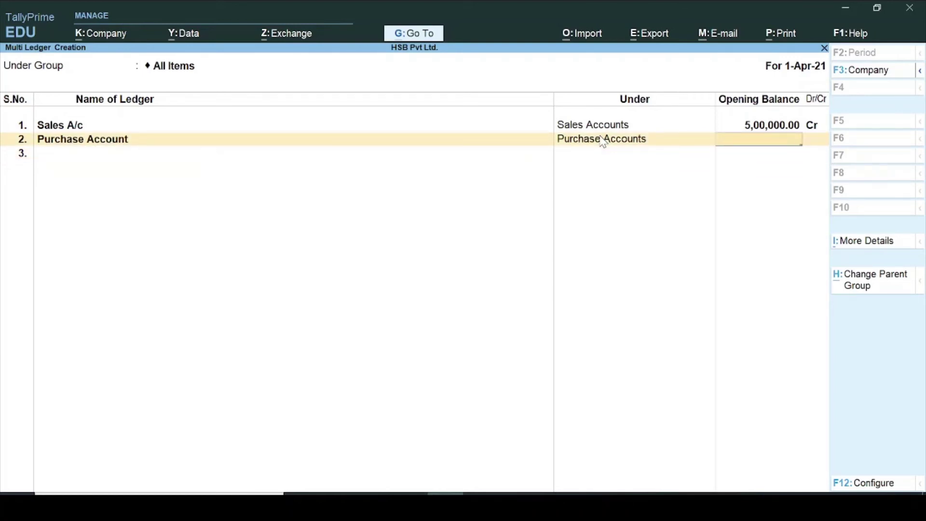
{"action": "type", "text": "400000"}
{"action": "key", "text": "Return"}
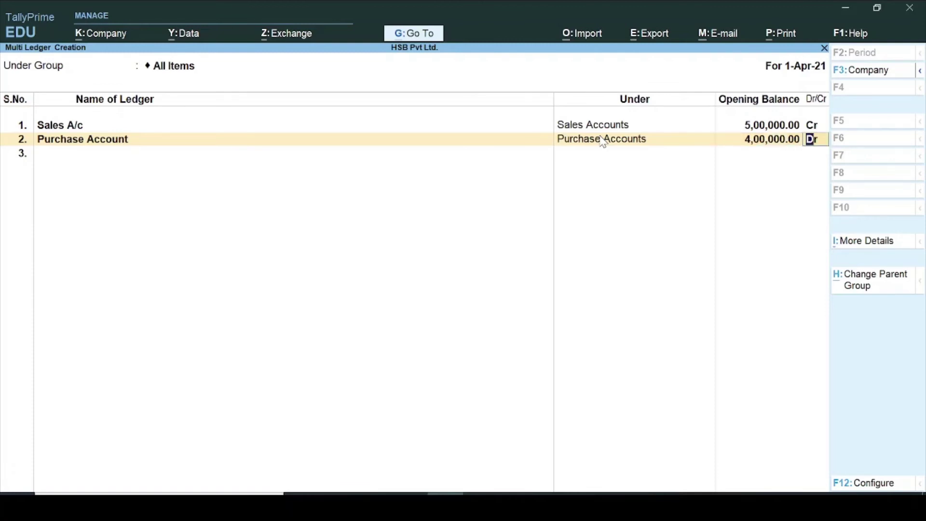
{"action": "key", "text": "Return"}
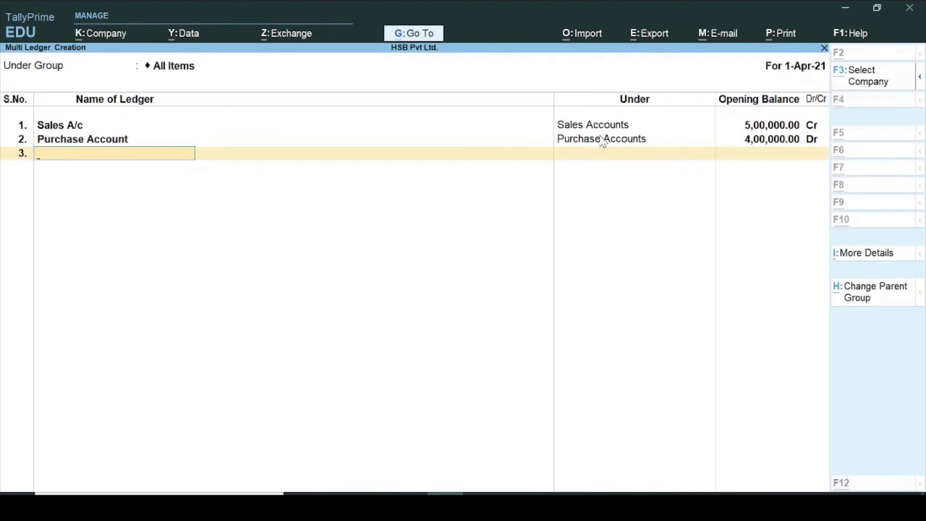
Copy Sundry Debtors A/c from the Word list and enter it as the third ledger name in TallyPrime.
{"action": "key", "text": "alt+Tab"}
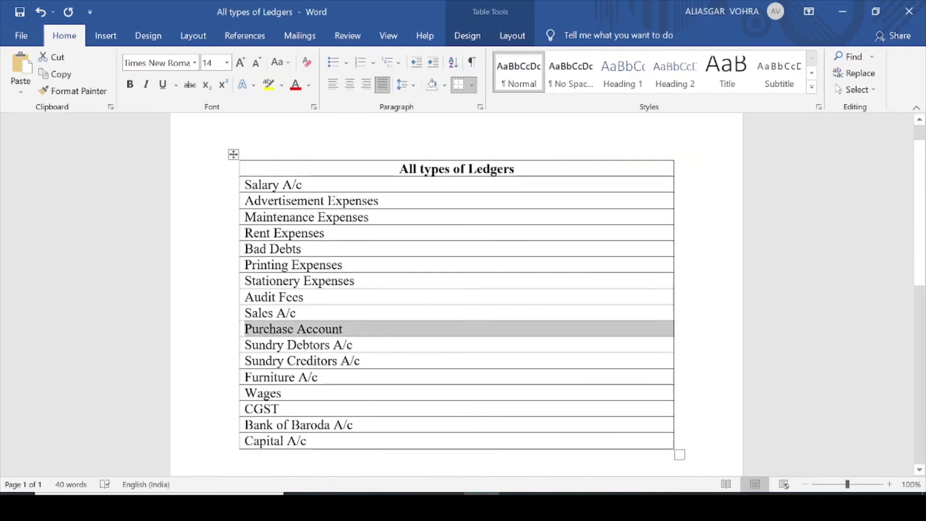
{"action": "left_click", "coordinate": [241, 346]}
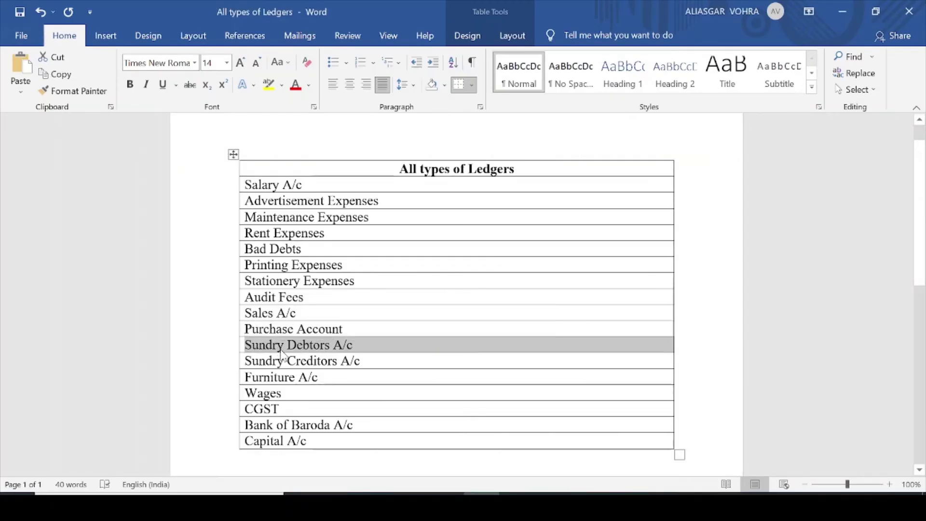
{"action": "key", "text": "alt+Tab"}
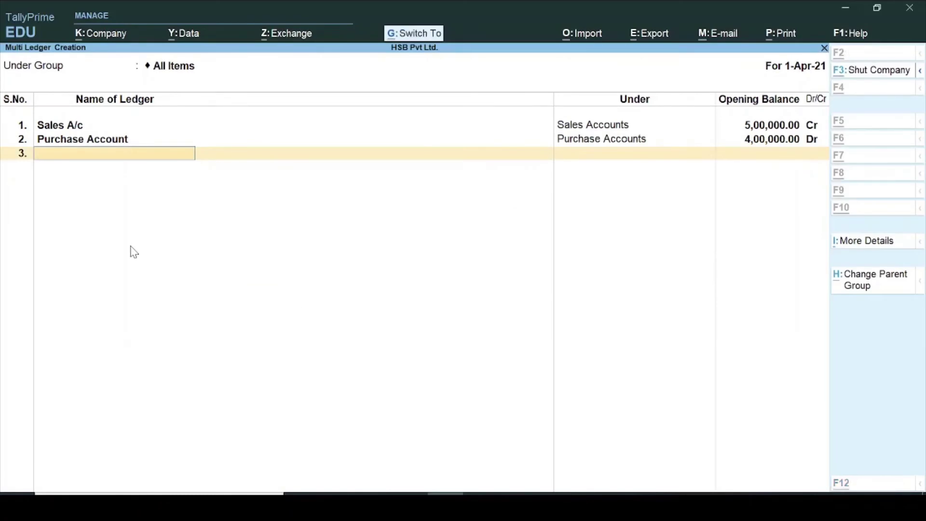
{"action": "key", "text": "ctrl+alt+v"}
{"action": "key", "text": "Return"}
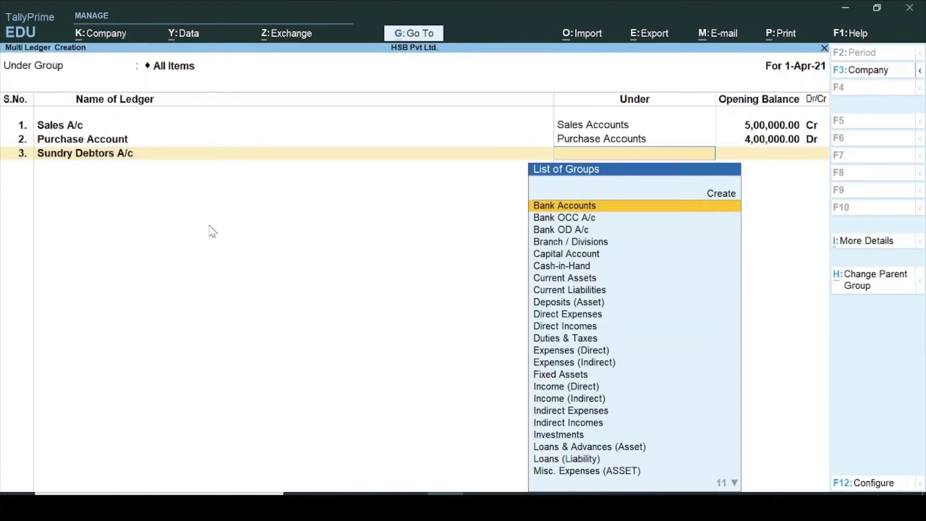
Place the Sundry Debtors A/c ledger under the Sundry Debtors group, leaving its opening balance blank.
{"action": "type", "text": "S"}
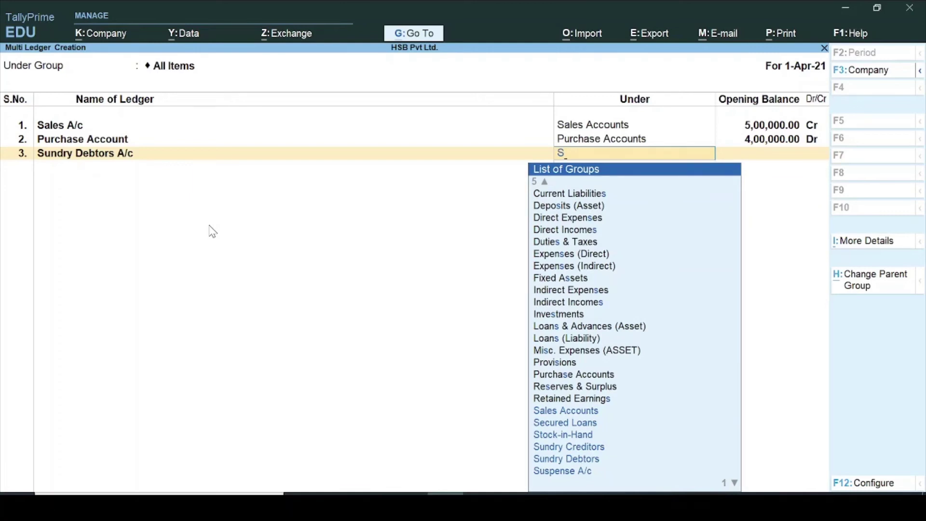
{"action": "key", "text": "Down"}
{"action": "key", "text": "Down"}
{"action": "key", "text": "Down"}
{"action": "key", "text": "Down"}
{"action": "key", "text": "Down"}
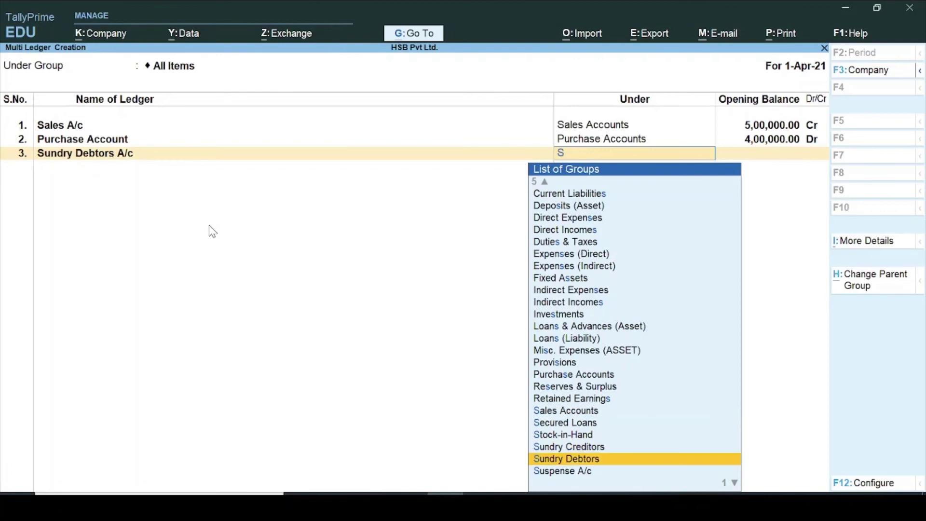
{"action": "key", "text": "Return"}
{"action": "key", "text": "Return"}
Copy Sundry Creditors A/c from the Word list and add it in TallyPrime as the fourth ledger under Sundry Creditors, with no opening balance.
{"action": "key", "text": "alt+Tab"}
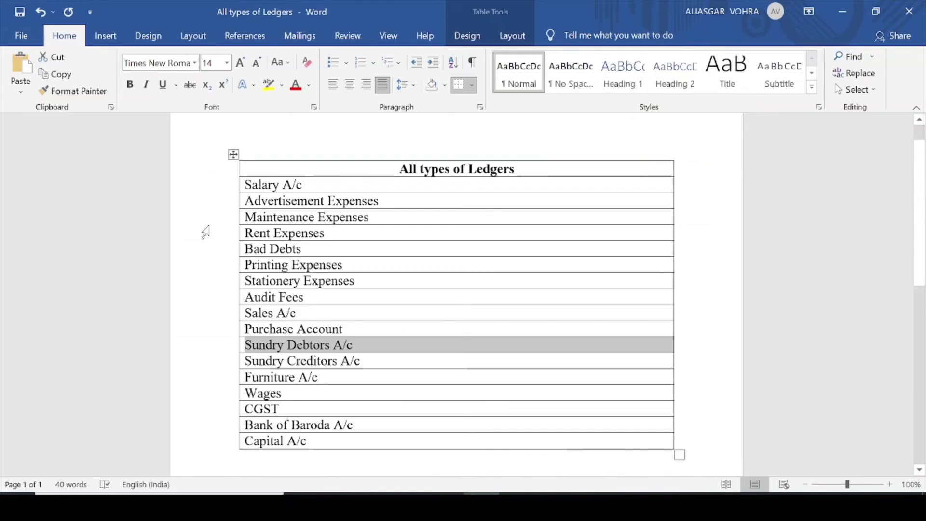
{"action": "left_click_drag", "start_coordinate": [242, 365], "coordinate": [332, 365]}
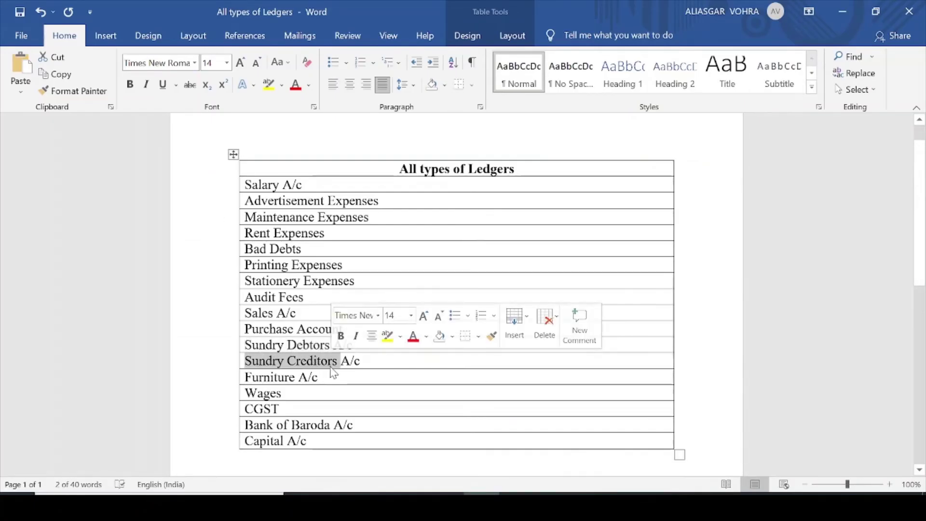
{"action": "left_click_drag", "start_coordinate": [243, 362], "coordinate": [369, 363]}
{"action": "key", "text": "ctrl+c"}
{"action": "key", "text": "alt+Tab"}
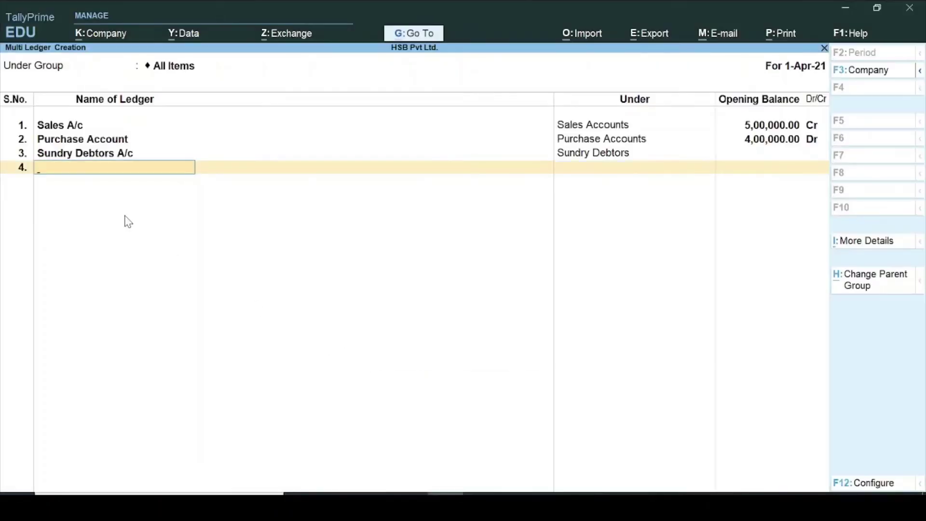
{"action": "key", "text": "ctrl+alt+v"}
{"action": "key", "text": "Return"}
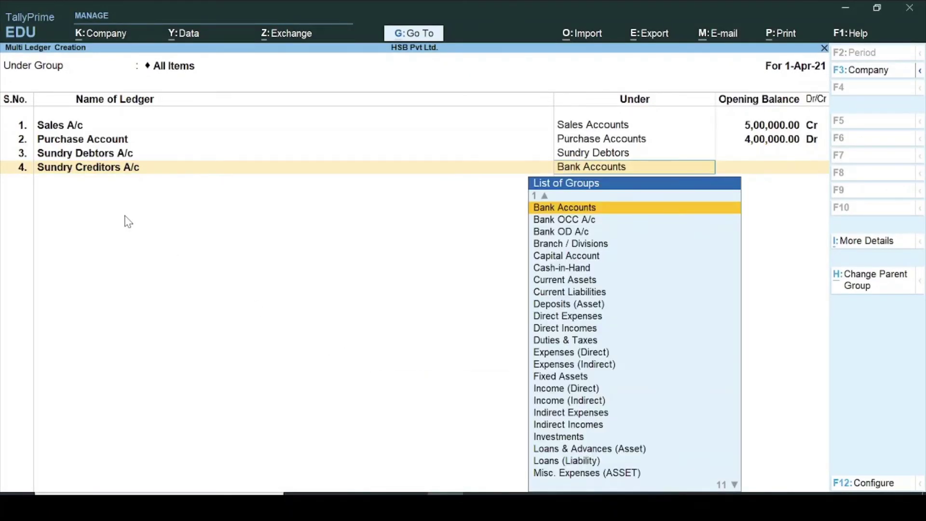
{"action": "type", "text": "Sund"}
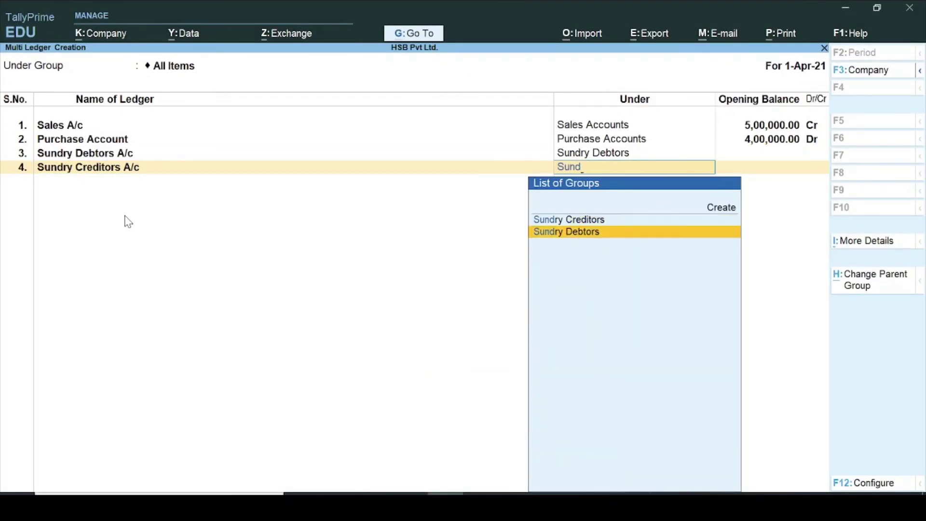
{"action": "key", "text": "Return"}
{"action": "key", "text": "Return"}
Copy Furniture A/c from the Word list and add it in TallyPrime as the fifth ledger under Fixed Assets, with no opening balance.
{"action": "key", "text": "alt+Tab"}
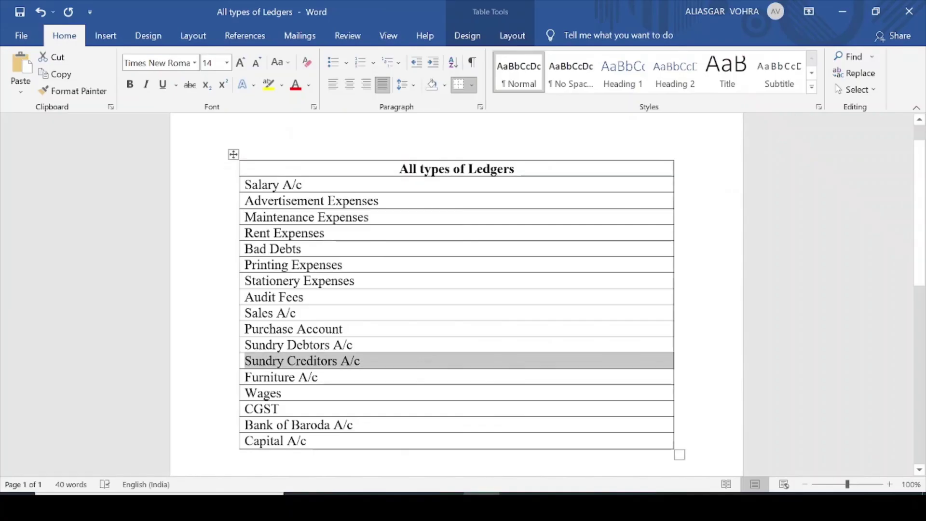
{"action": "left_click", "coordinate": [241, 377]}
{"action": "key", "text": "ctrl+c"}
{"action": "key", "text": "alt+Tab"}
{"action": "key", "text": "ctrl+v"}
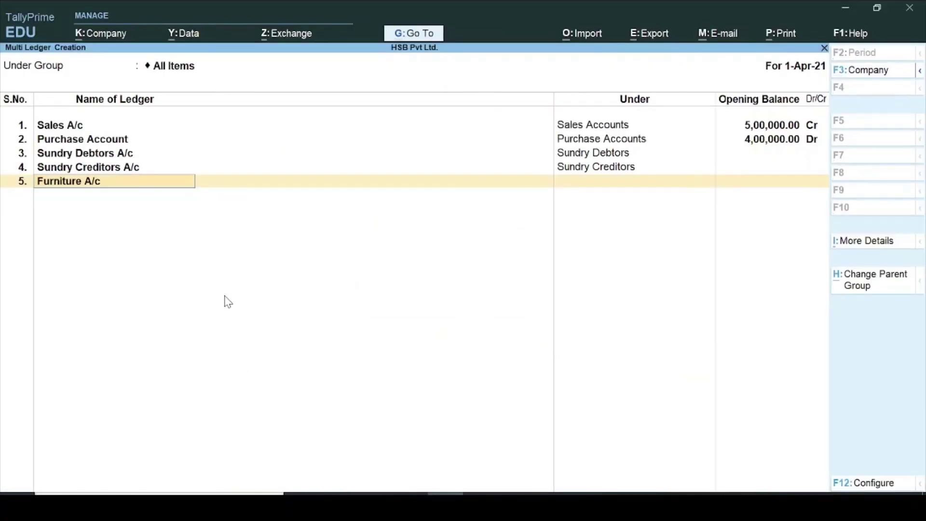
{"action": "key", "text": "Return"}
{"action": "type", "text": "Fi"}
{"action": "key", "text": "Return"}
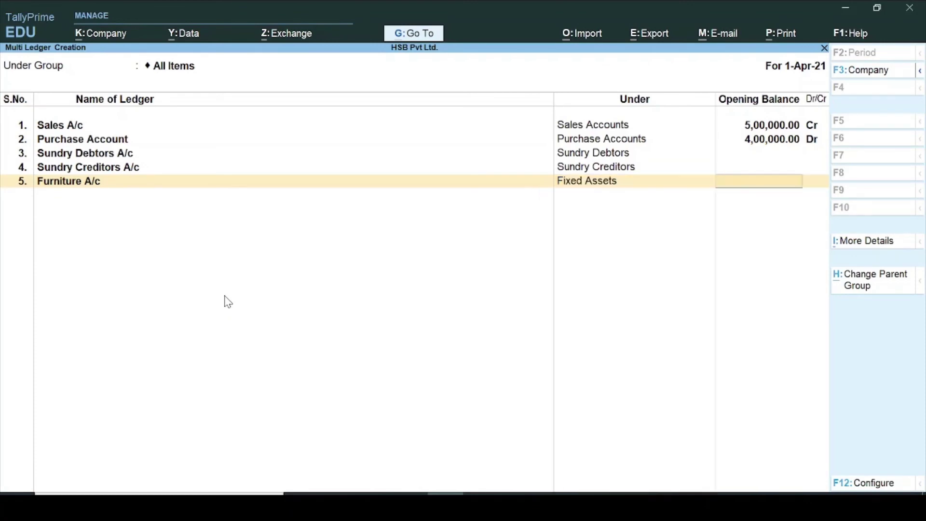
{"action": "key", "text": "Return"}
Copy Wages from the Word list and add it in TallyPrime as the sixth ledger under Direct Expenses, with no opening balance.
{"action": "key", "text": "alt+Tab"}
{"action": "left_click", "coordinate": [258, 393]}
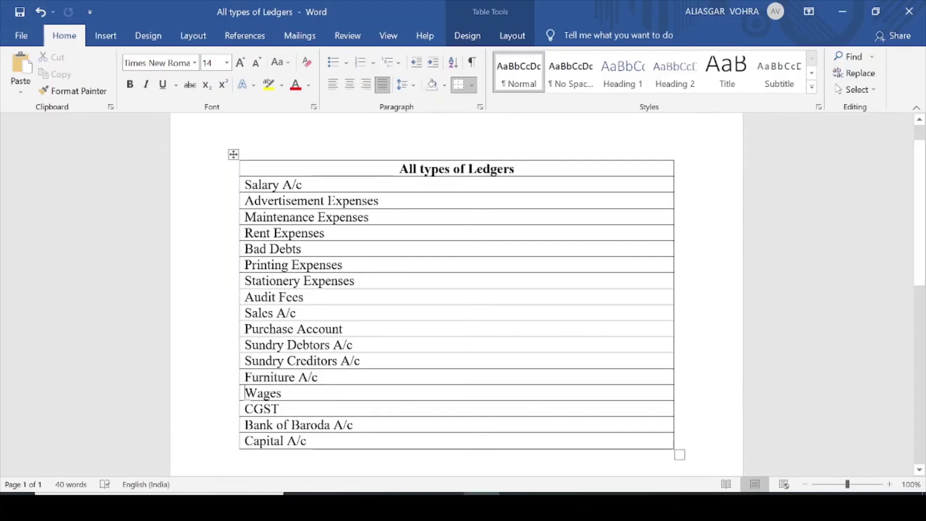
{"action": "left_click_drag", "start_coordinate": [245, 393], "coordinate": [304, 388]}
{"action": "key", "text": "ctrl+c"}
{"action": "key", "text": "alt+Tab"}
{"action": "key", "text": "ctrl+v"}
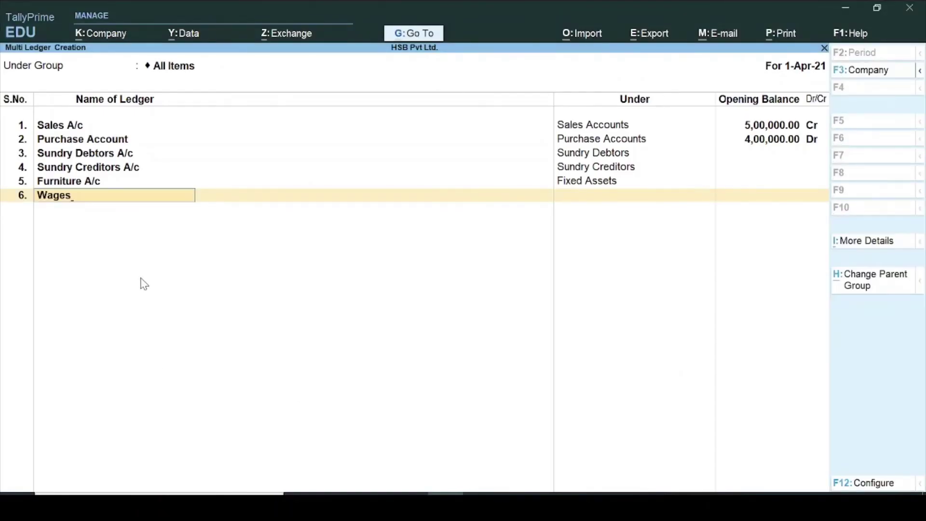
{"action": "key", "text": "Return"}
{"action": "type", "text": "Dir"}
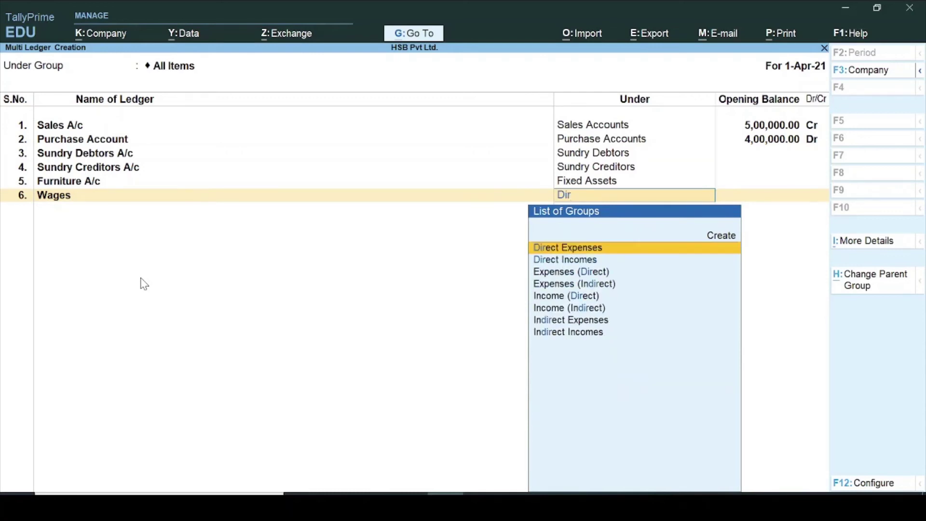
{"action": "key", "text": "Return"}
{"action": "key", "text": "Return"}
Copy CGST from the Word list and add it in TallyPrime as the seventh ledger under Duties & Taxes, with no opening balance.
{"action": "key", "text": "alt+Tab"}
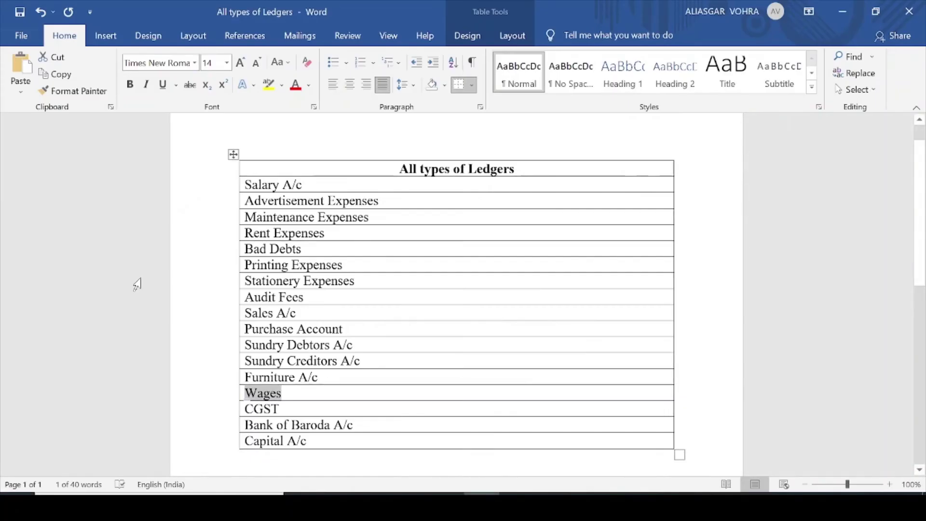
{"action": "double_click", "coordinate": [261, 409]}
{"action": "left_click", "coordinate": [281, 408]}
{"action": "left_click_drag", "start_coordinate": [271, 409], "coordinate": [242, 408]}
{"action": "key", "text": "alt+Tab"}
{"action": "key", "text": "ctrl+v"}
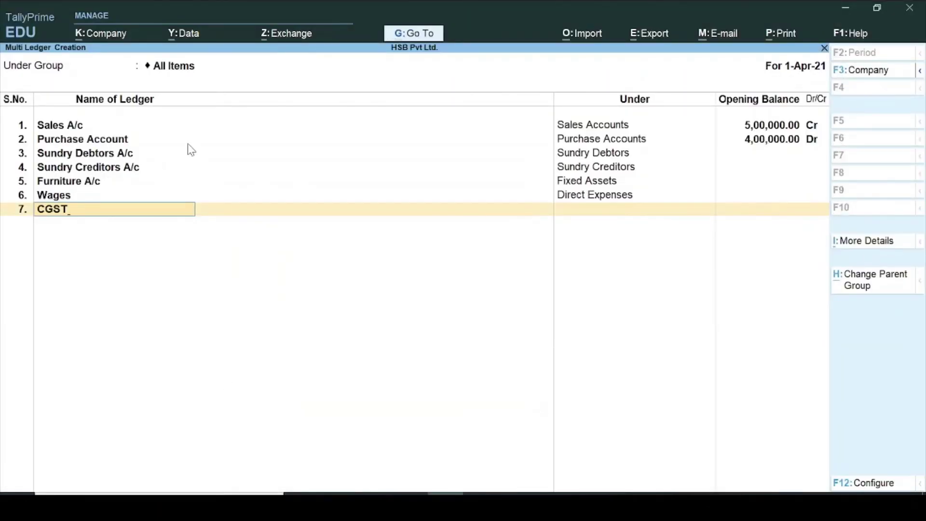
{"action": "key", "text": "Return"}
{"action": "type", "text": "Dut"}
{"action": "key", "text": "Return"}
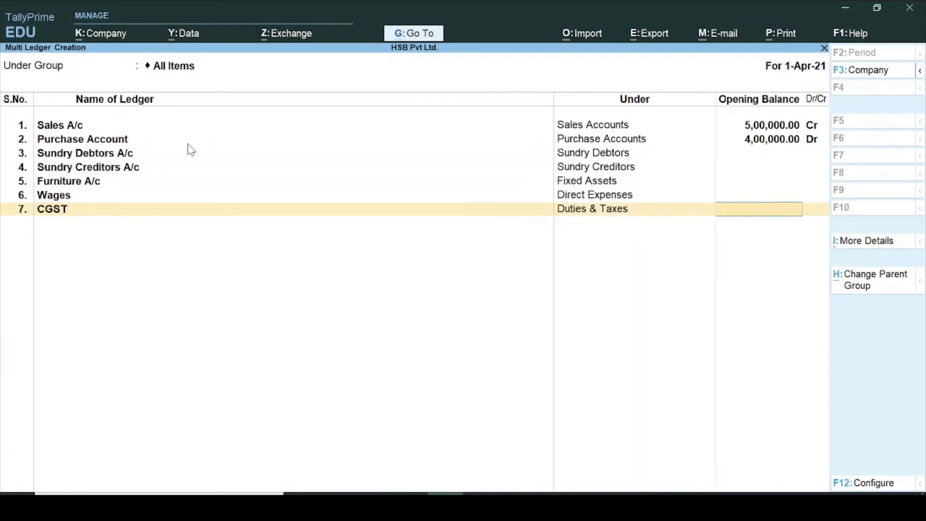
{"action": "key", "text": "Return"}
Copy Bank of Baroda A/c from the Word list and add it in TallyPrime as the eighth ledger under Bank Accounts, with no opening balance.
{"action": "key", "text": "alt+Tab"}
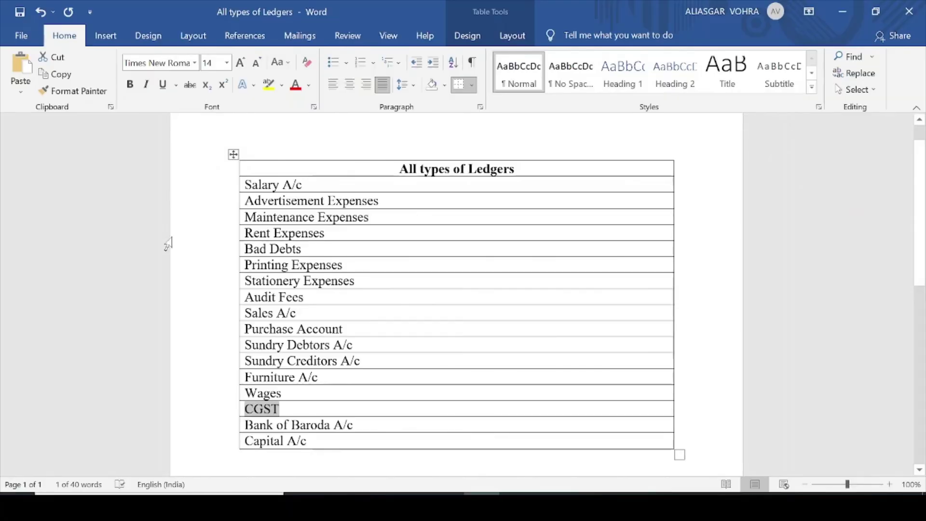
{"action": "left_click_drag", "start_coordinate": [245, 426], "coordinate": [355, 427]}
{"action": "key", "text": "ctrl+c"}
{"action": "key", "text": "alt+Tab"}
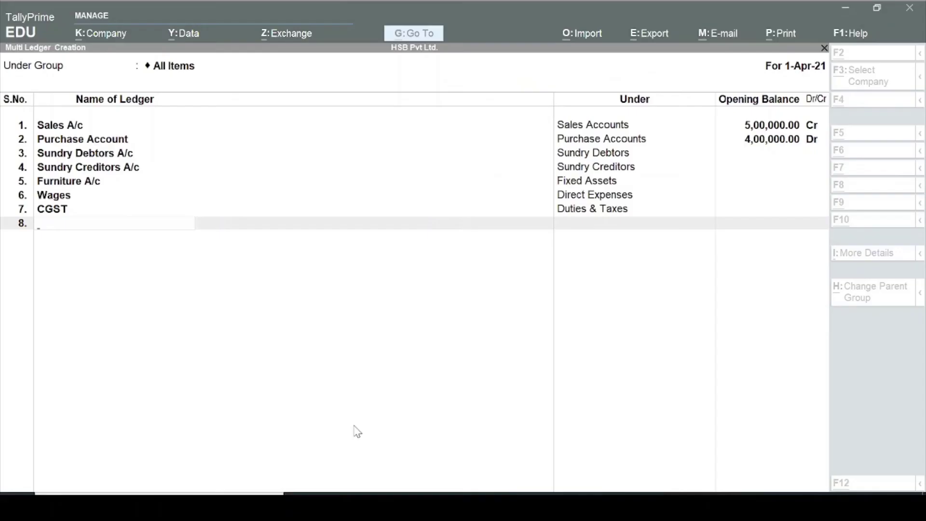
{"action": "key", "text": "ctrl+alt+v"}
{"action": "key", "text": "Return"}
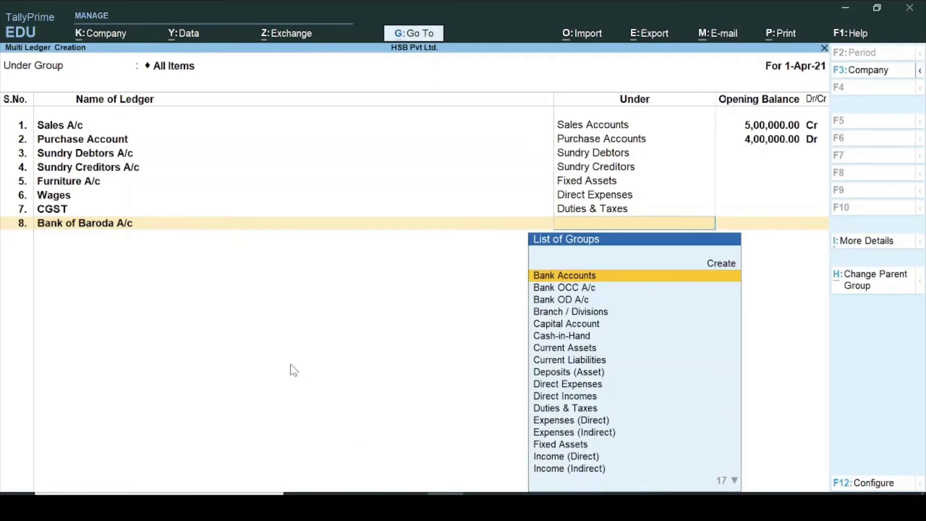
{"action": "key", "text": "Return"}
{"action": "key", "text": "Return"}
Copy Capital A/c from the Word list and add it in TallyPrime as the ninth ledger under Capital Account, with no opening balance.
{"action": "key", "text": "alt+Tab"}
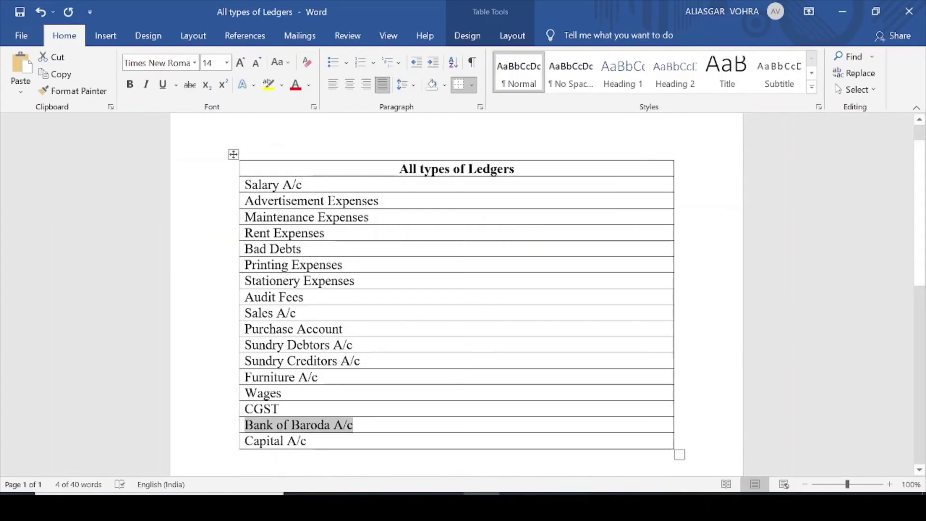
{"action": "left_click_drag", "start_coordinate": [245, 441], "coordinate": [306, 440]}
{"action": "key", "text": "ctrl+c"}
{"action": "key", "text": "alt+Tab"}
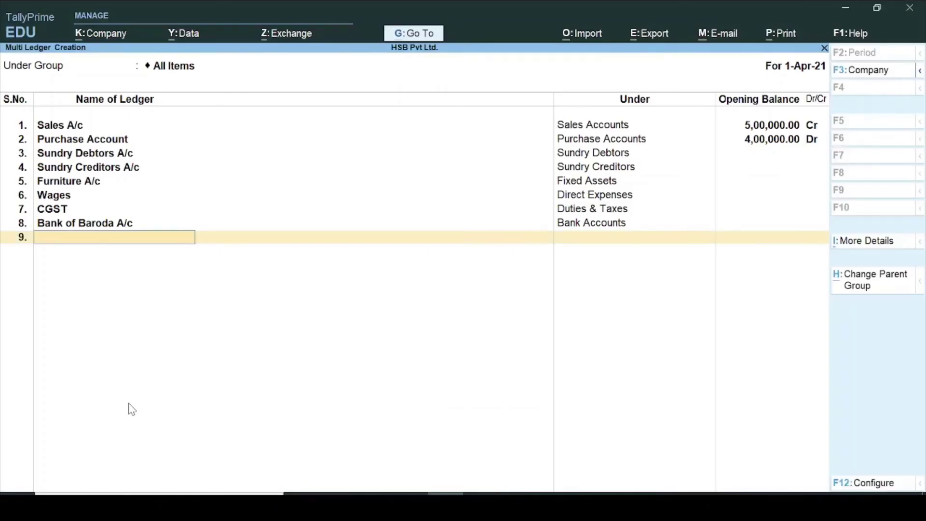
{"action": "key", "text": "ctrl+alt+v"}
{"action": "key", "text": "Return"}
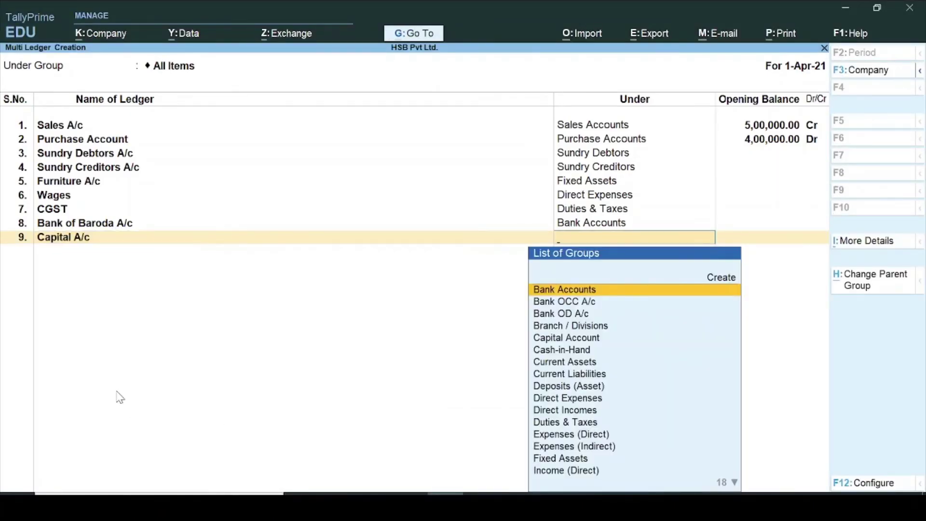
{"action": "type", "text": "Cap"}
{"action": "key", "text": "Return"}
{"action": "key", "text": "Return"}
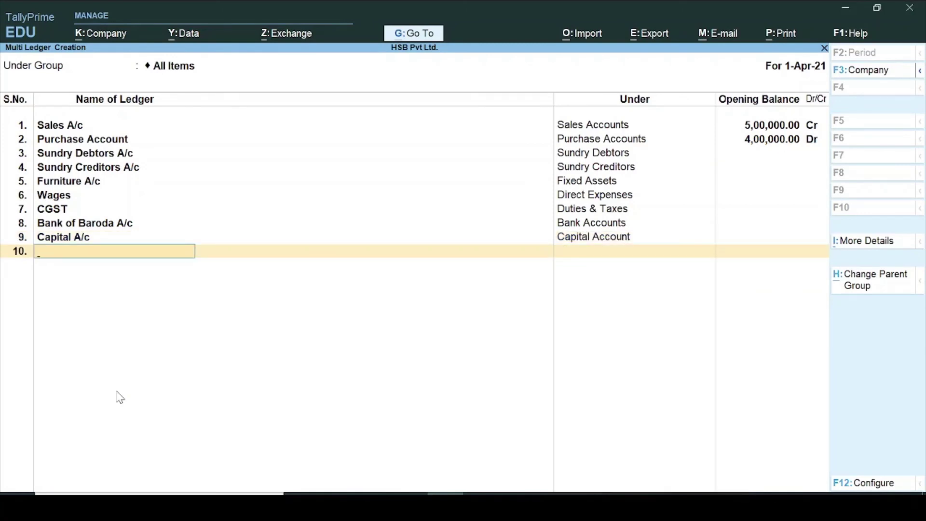
Finish the ledger list, accept the multi-ledger creation and return to the Gateway of Tally.
{"action": "key", "text": "Return"}
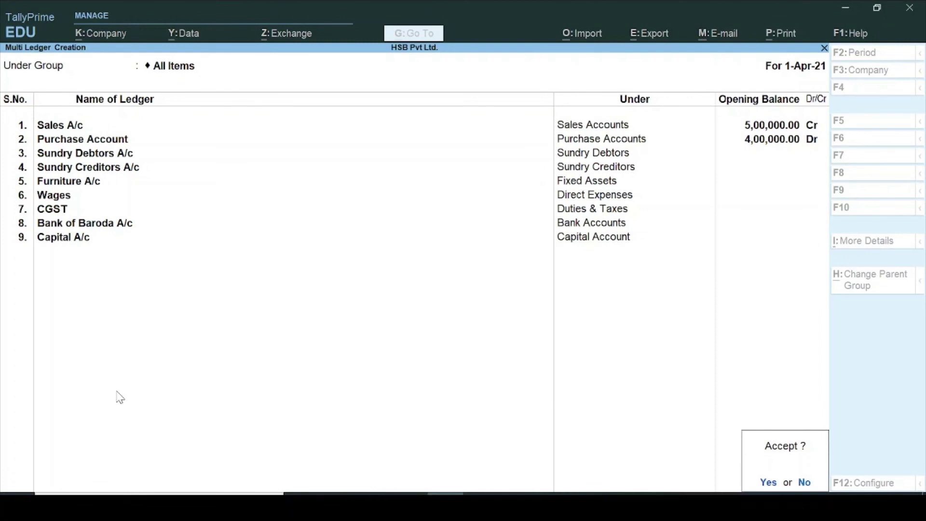
{"action": "key", "text": "Return"}
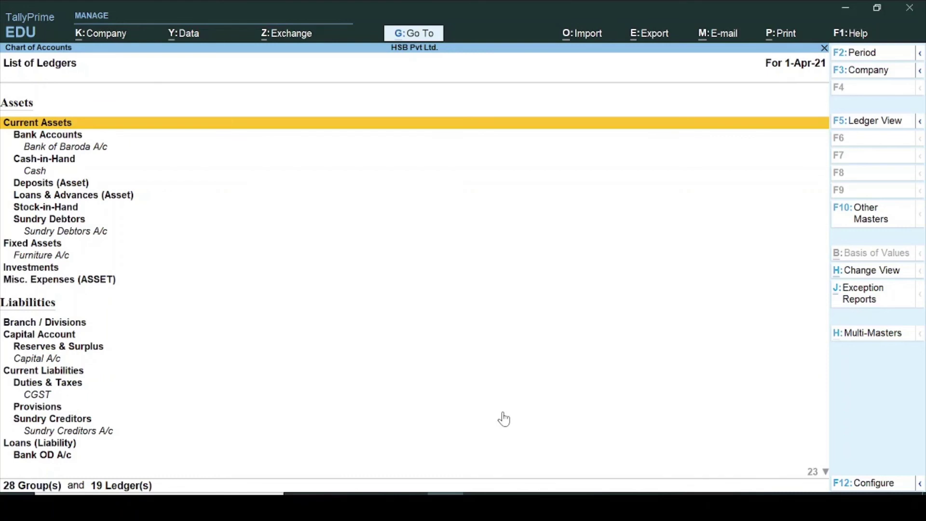
{"action": "key", "text": "Escape"}
{"action": "key", "text": "Escape"}
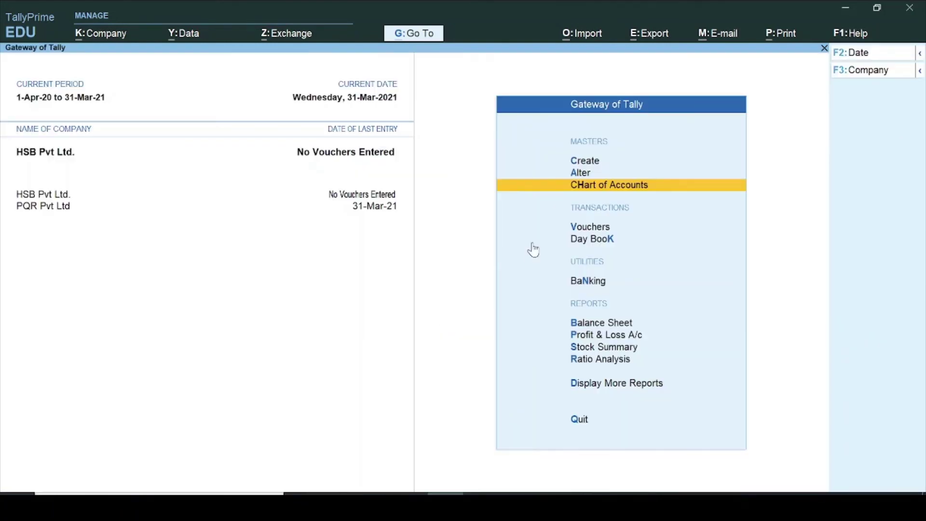
Open the Furniture A/c ledger for alteration to examine its details, and return to the Gateway of Tally without changes.
{"action": "left_click", "coordinate": [582, 174]}
{"action": "left_click", "coordinate": [316, 187]}
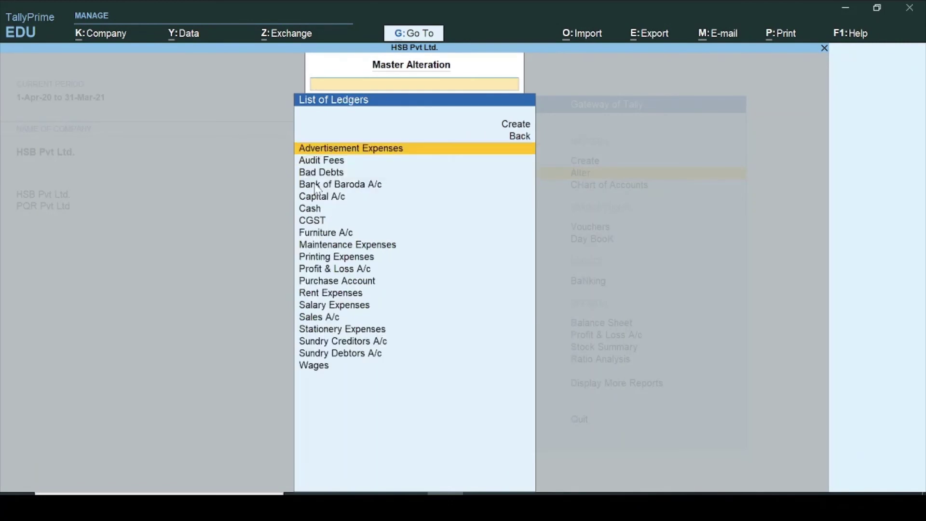
{"action": "left_click", "coordinate": [324, 235]}
{"action": "left_click", "coordinate": [324, 235]}
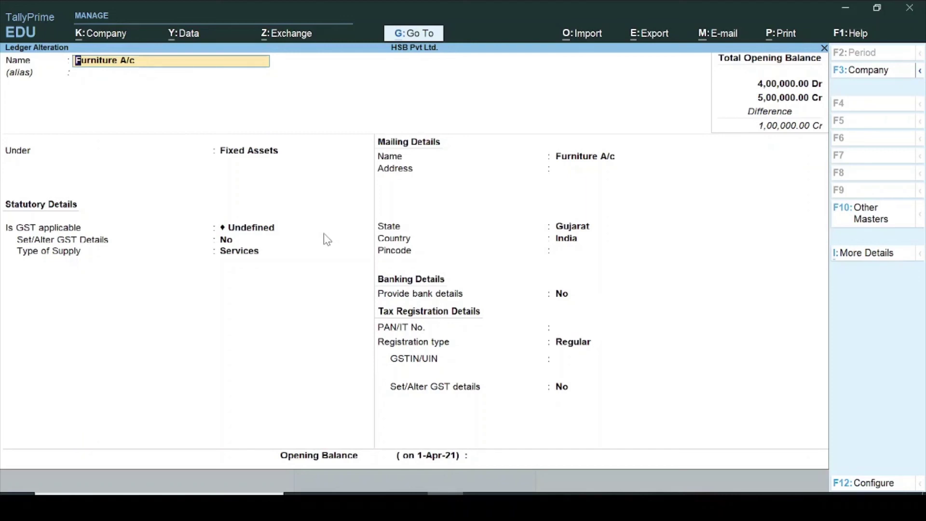
{"action": "key", "text": "Escape"}
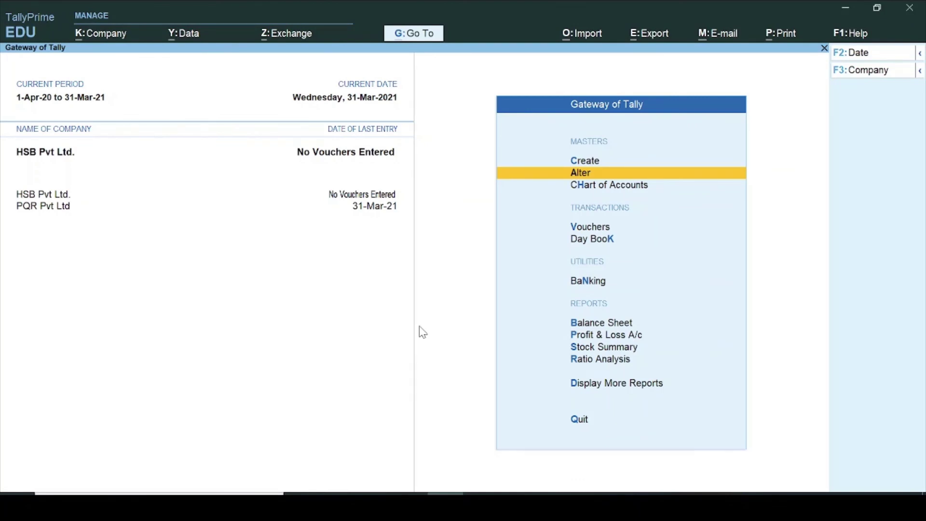